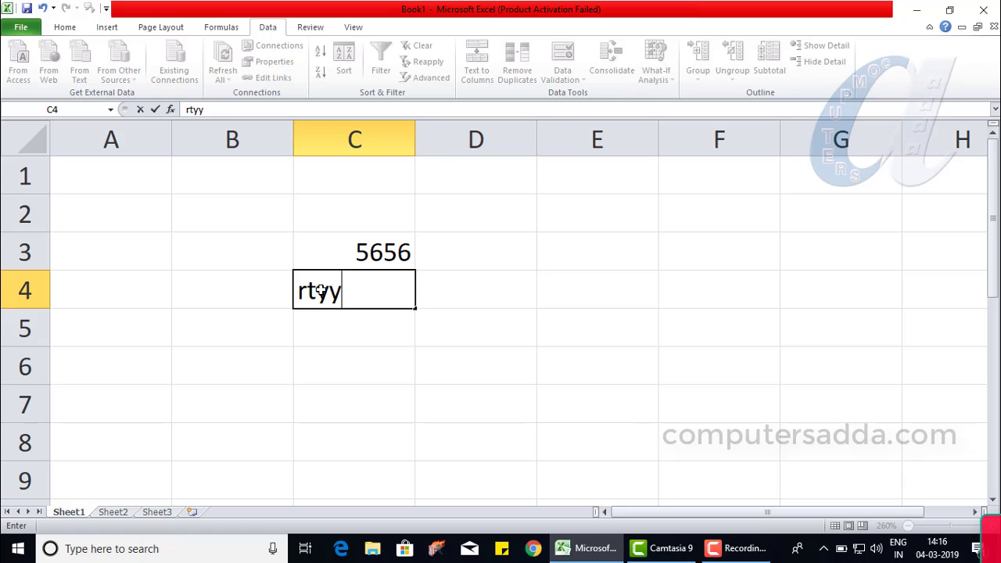
# - Enter rtyy in C4 and tyt5567 in C5 as sample entries
pyautogui.press('Return')
pyautogui.write('tyt5567')
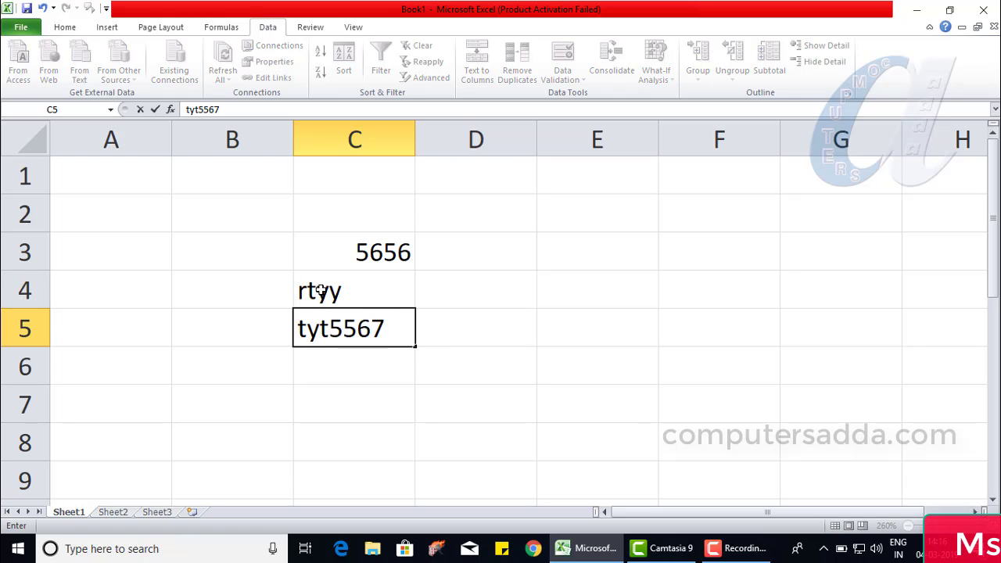
pyautogui.press('Return')
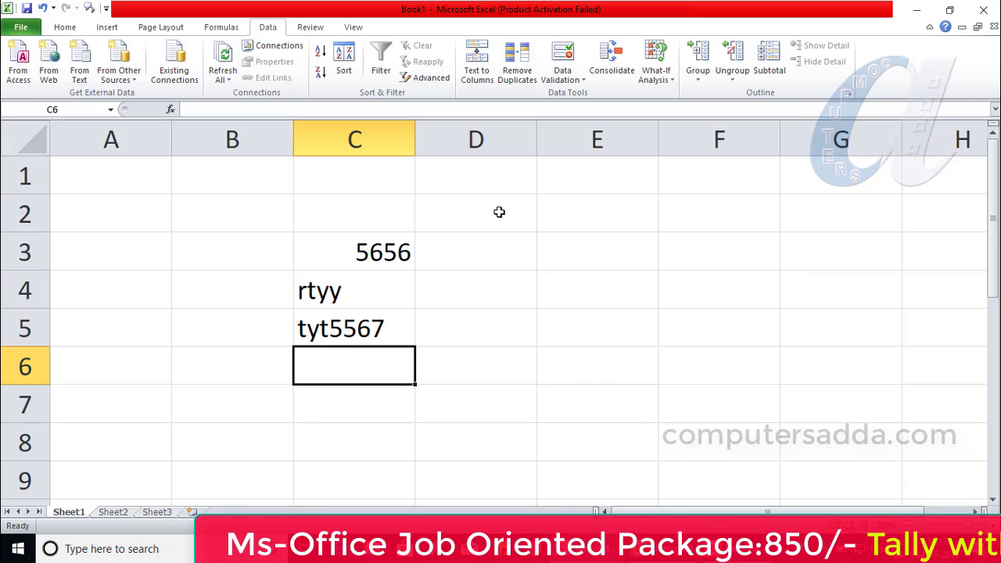
# - Clear the sample entries from cells C3 to C5
pyautogui.click(356, 251)
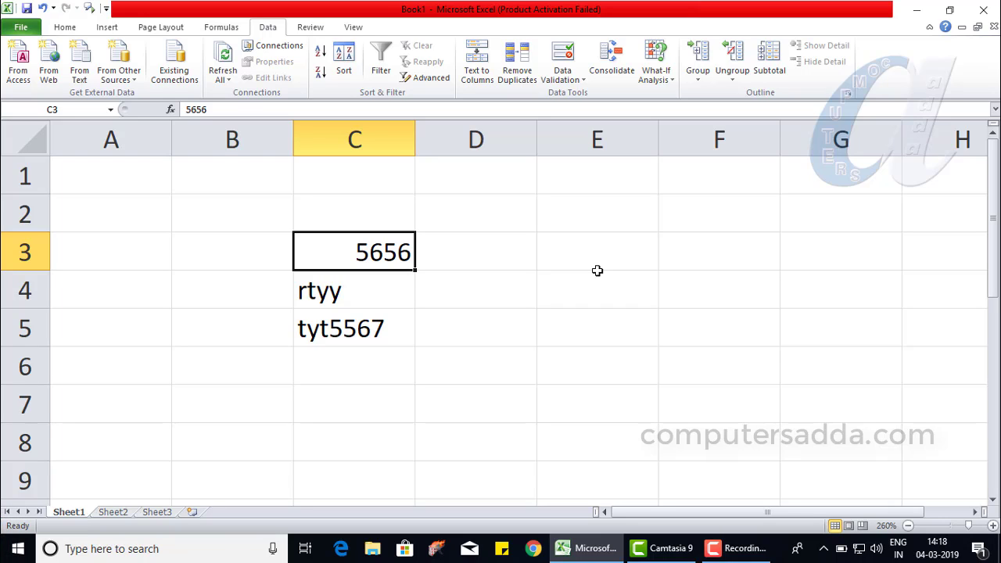
pyautogui.moveTo(327, 270); pyautogui.dragTo(328, 335)
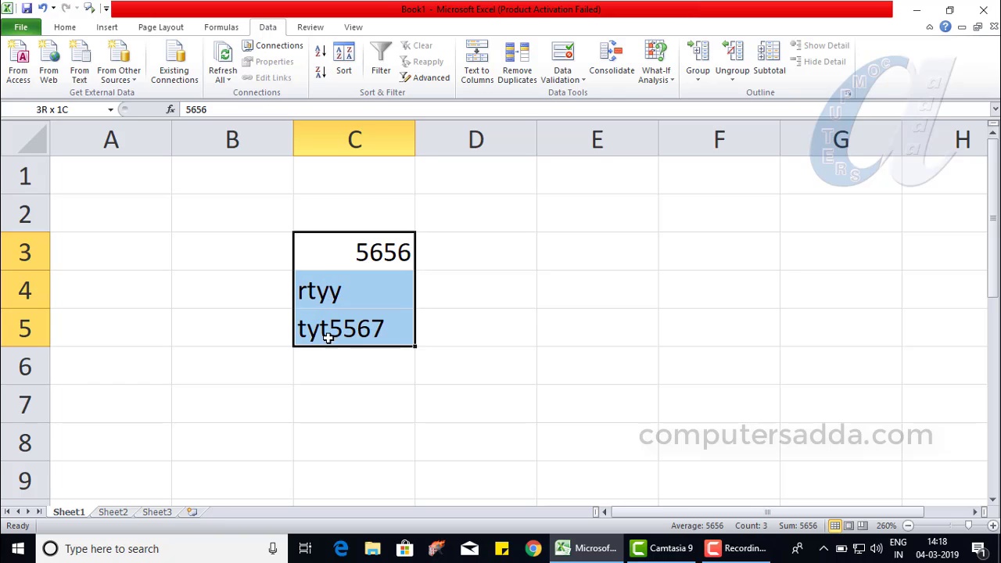
pyautogui.press('Delete')
pyautogui.click(425, 381)
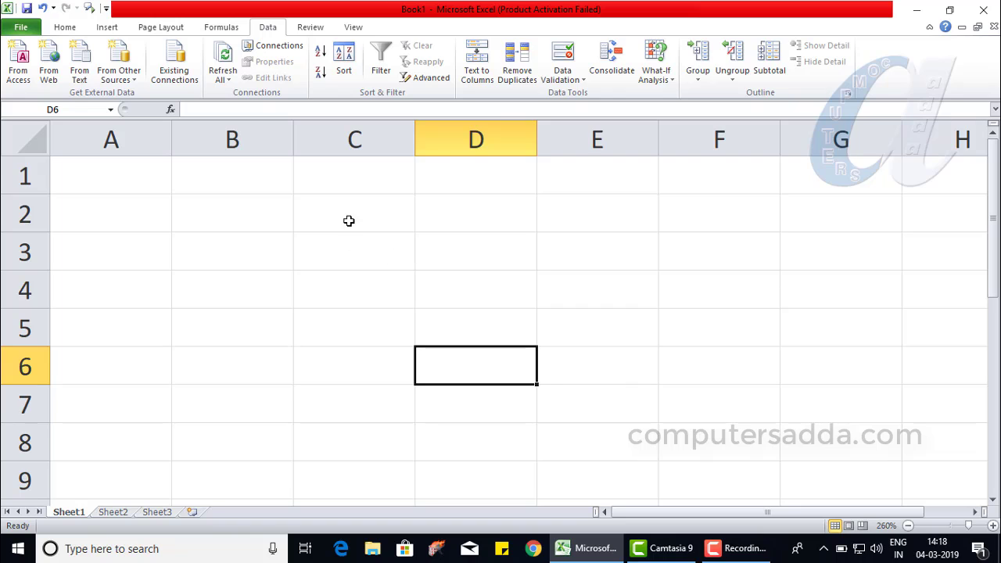
pyautogui.moveTo(349, 219); pyautogui.dragTo(367, 411)
pyautogui.click(355, 139)
pyautogui.moveTo(355, 139); pyautogui.dragTo(595, 138)
pyautogui.moveTo(20, 289); pyautogui.dragTo(58, 395)
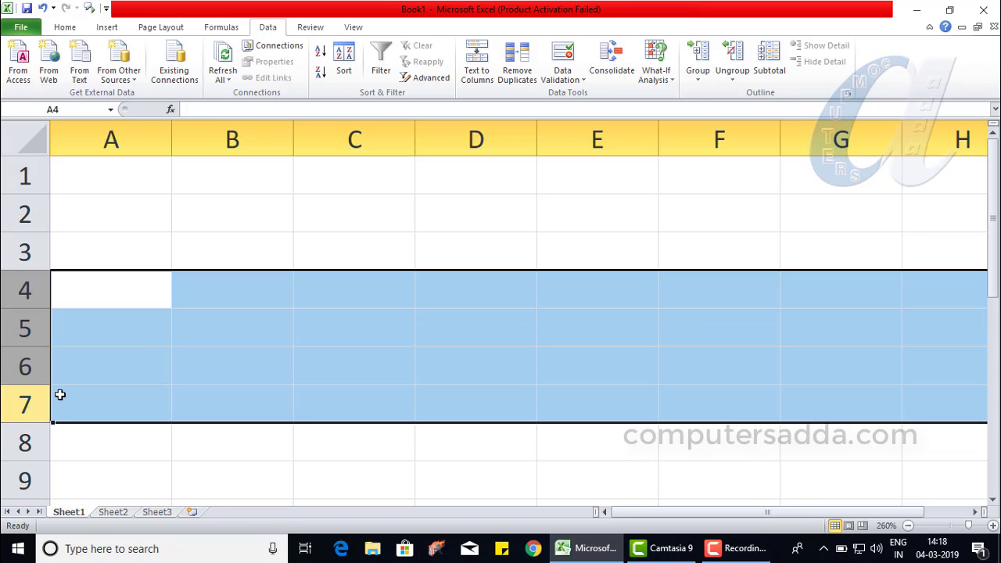
pyautogui.click(307, 280)
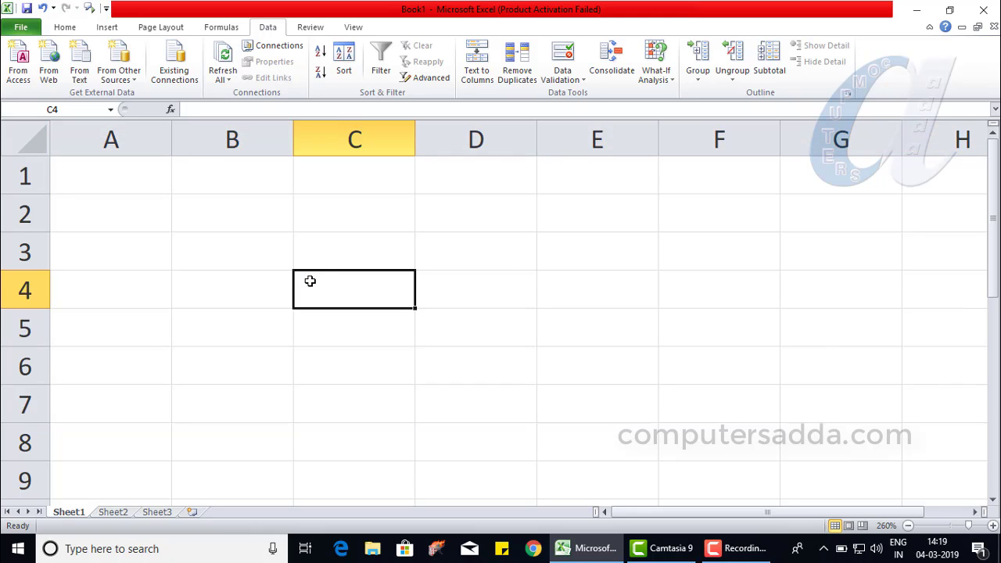
# - Apply data validation to column C that allows only entries with a text length greater than 5
pyautogui.click(332, 152)
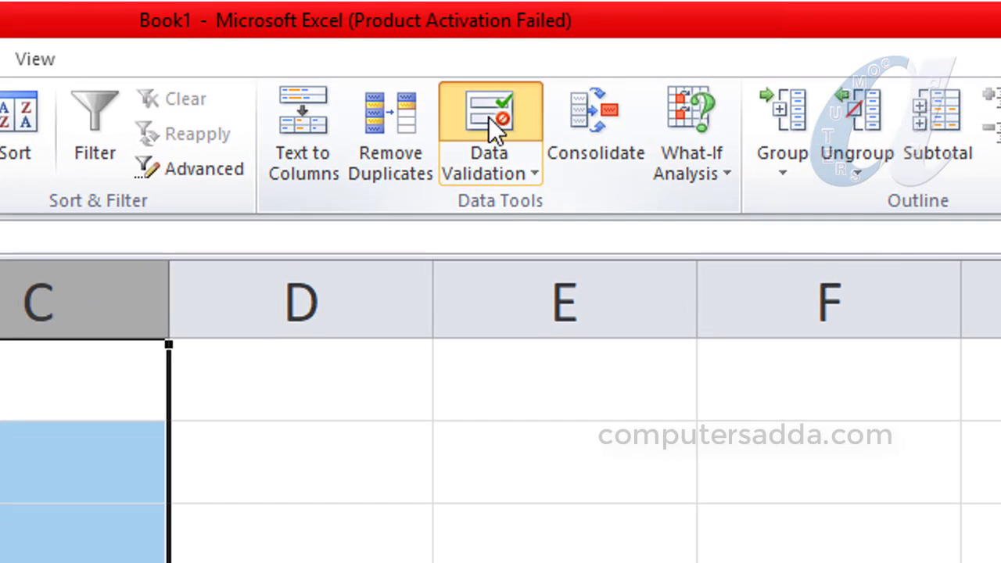
pyautogui.click(489, 118)
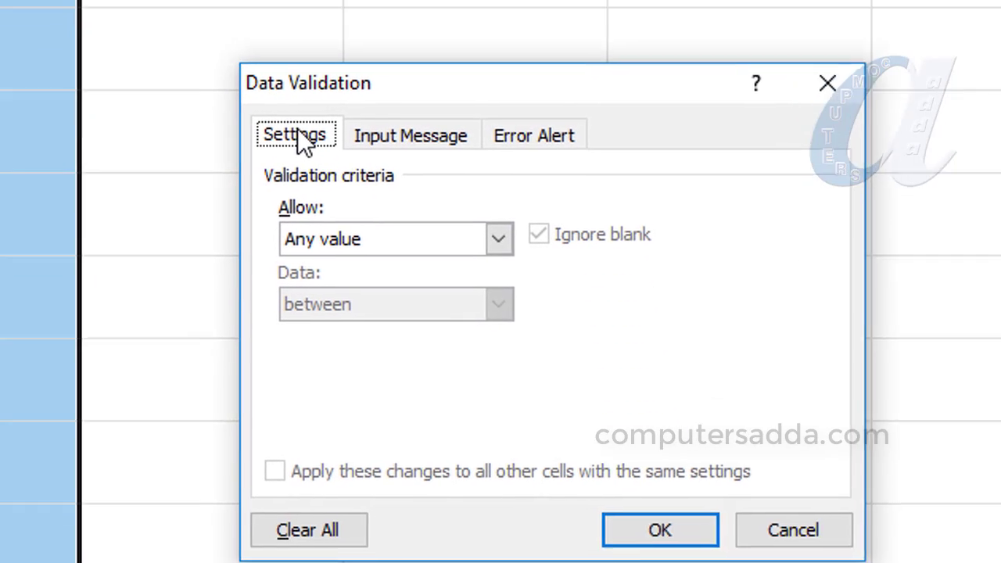
pyautogui.click(503, 241)
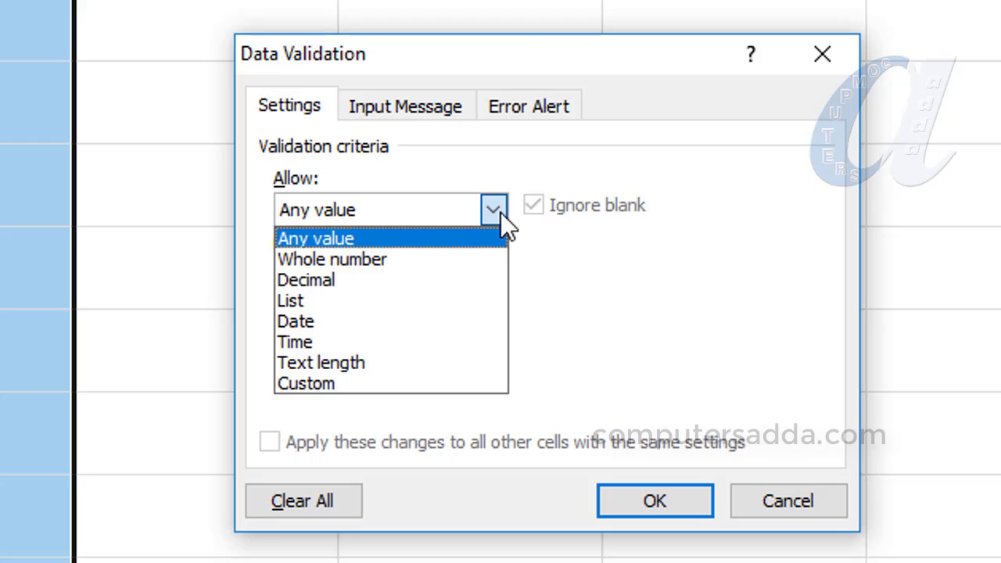
pyautogui.click(340, 364)
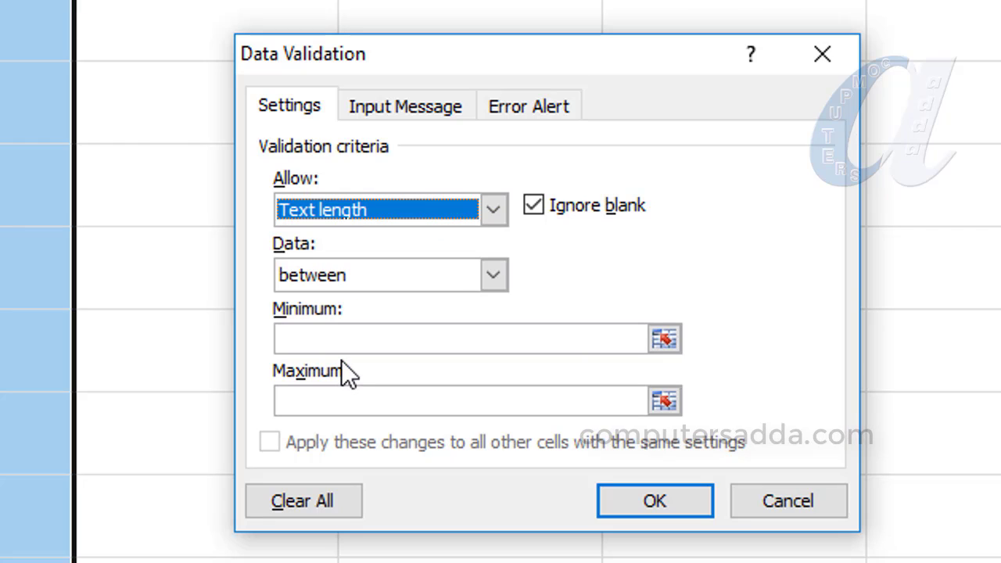
pyautogui.click(491, 277)
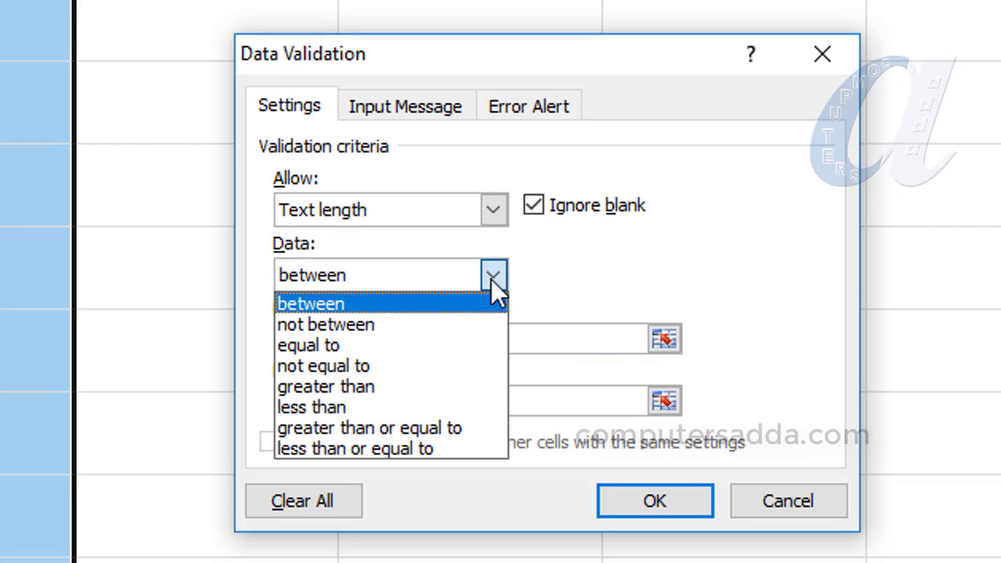
pyautogui.click(311, 386)
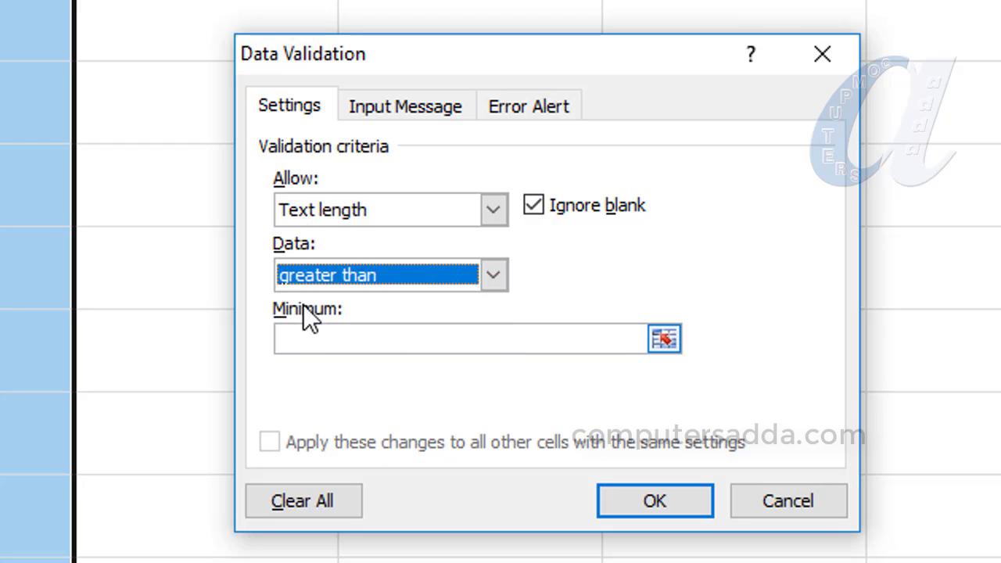
pyautogui.click(302, 340)
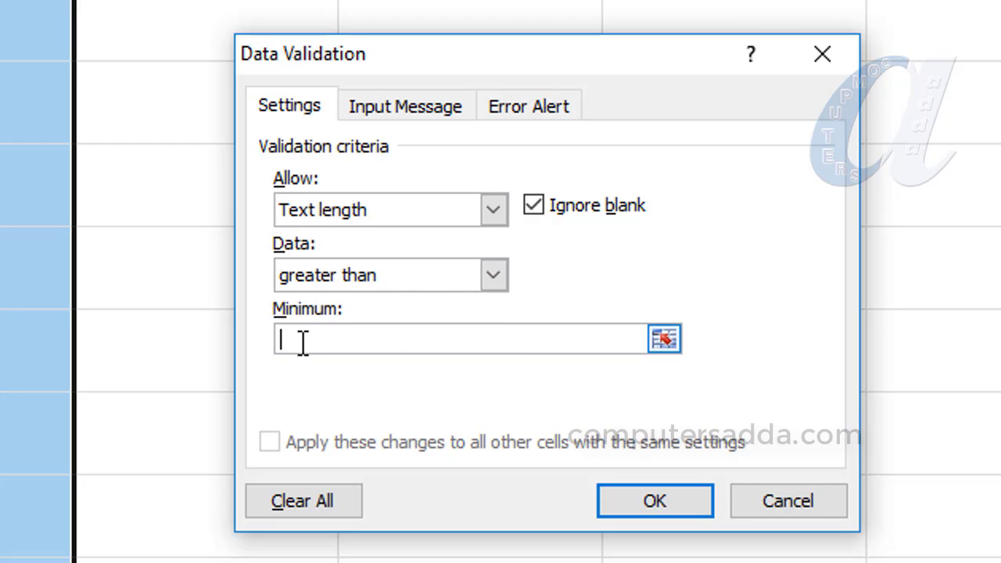
pyautogui.write('5')
pyautogui.click(626, 501)
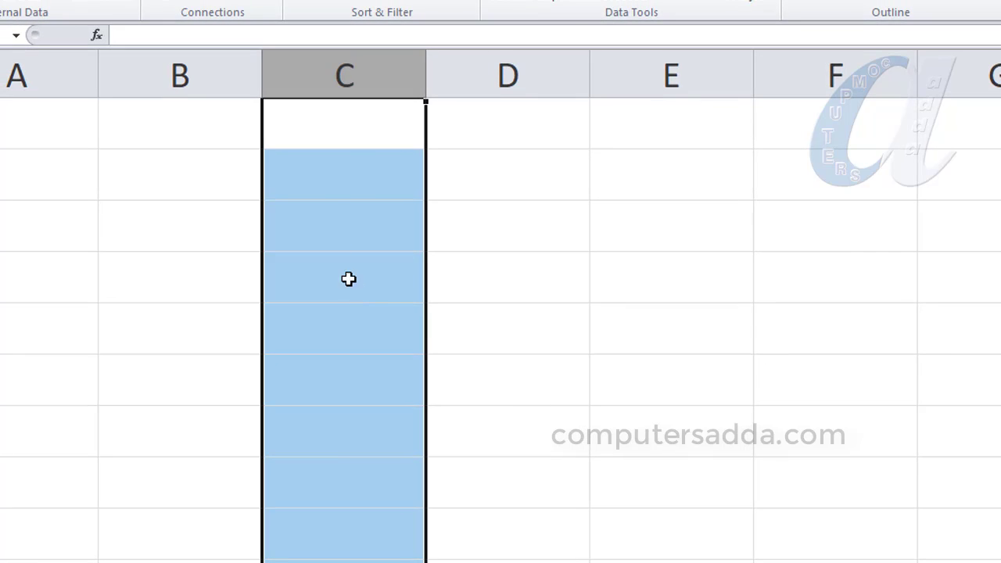
# - Enter a six-letter first name in C1 to test the text length rule
pyautogui.click(331, 125)
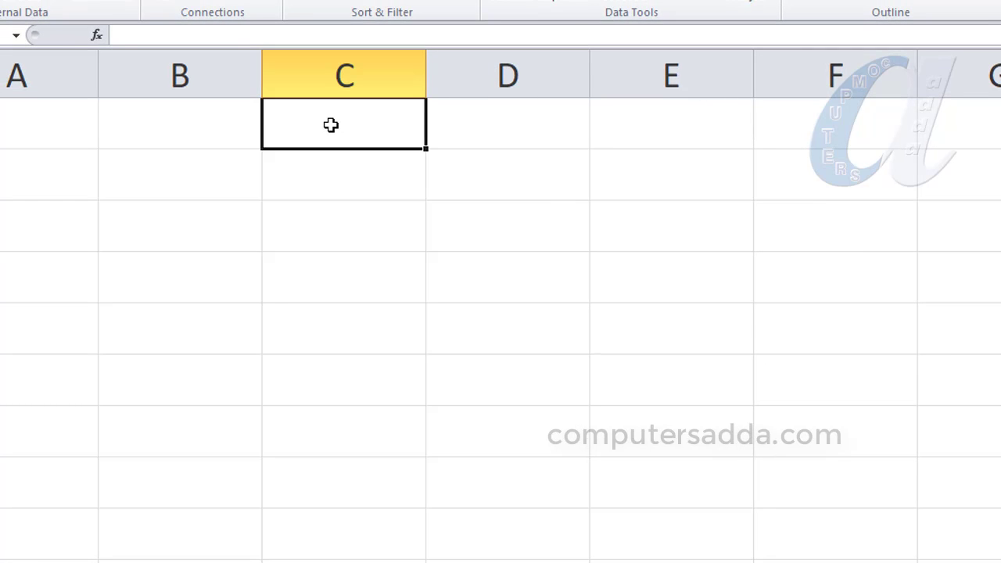
pyautogui.write('prasad')
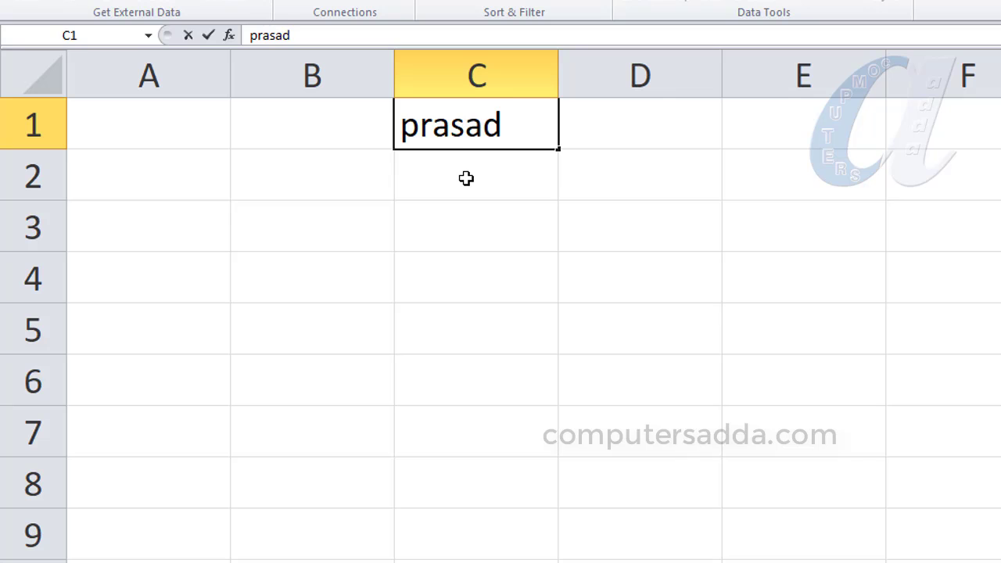
pyautogui.press('Return')
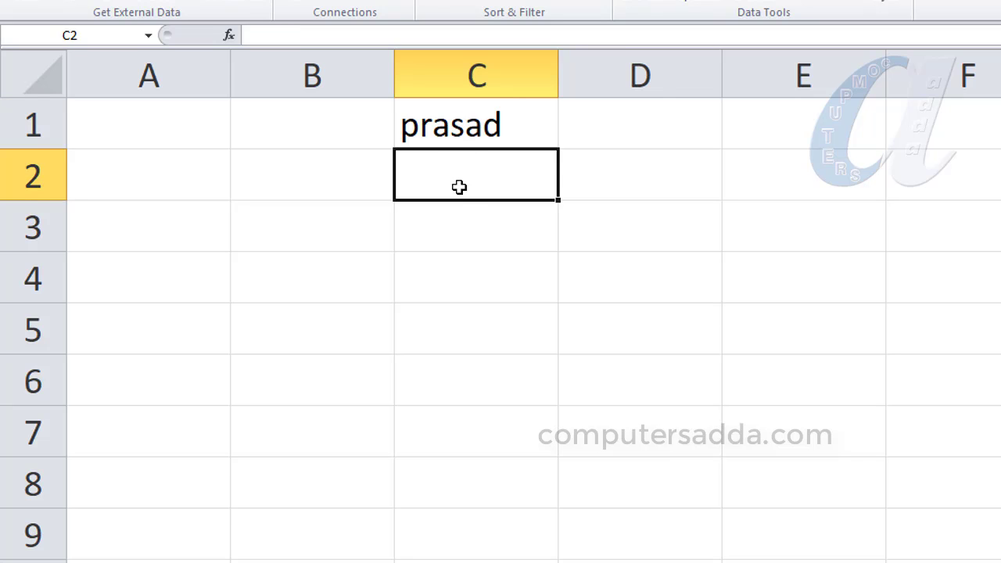
# - Try to enter a four-letter first name in C2, retry it once, and cancel the entry
pyautogui.write('ravi')
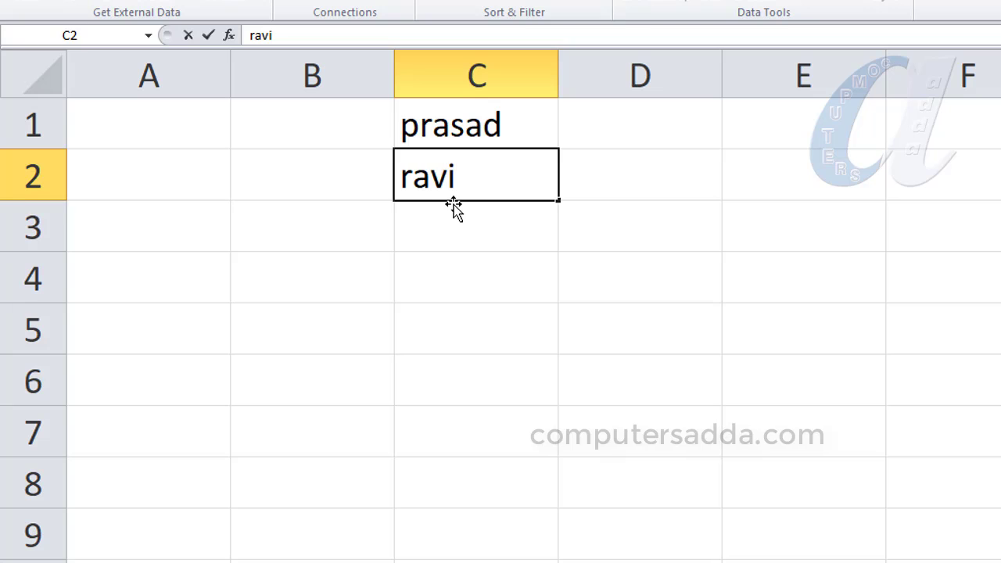
pyautogui.press('Return')
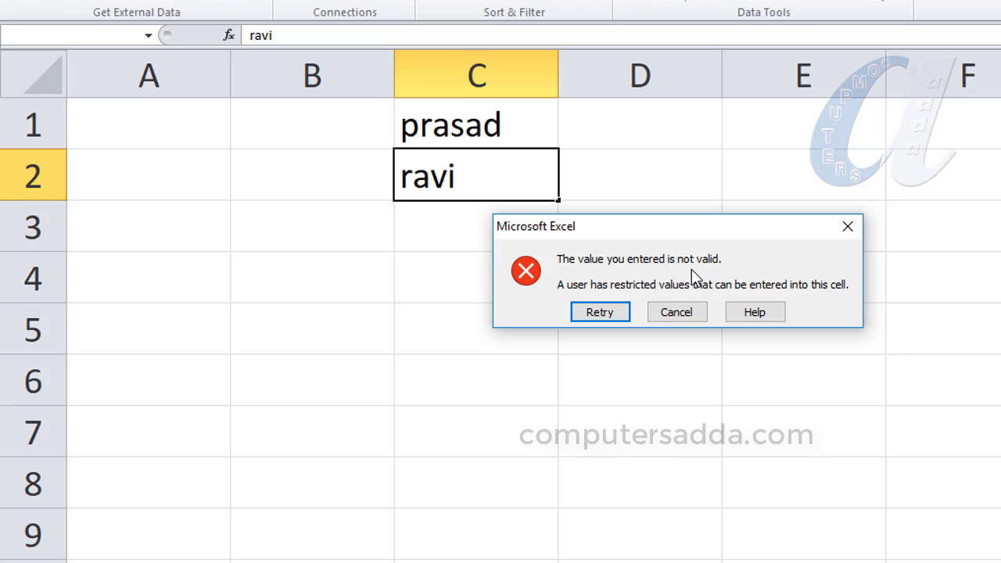
pyautogui.click(599, 312)
pyautogui.press('Return')
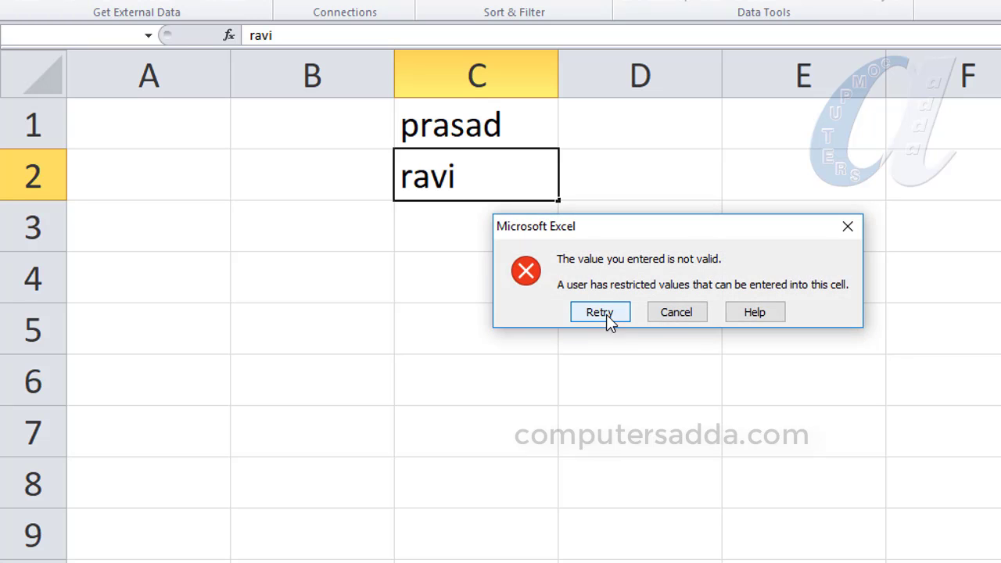
pyautogui.click(682, 313)
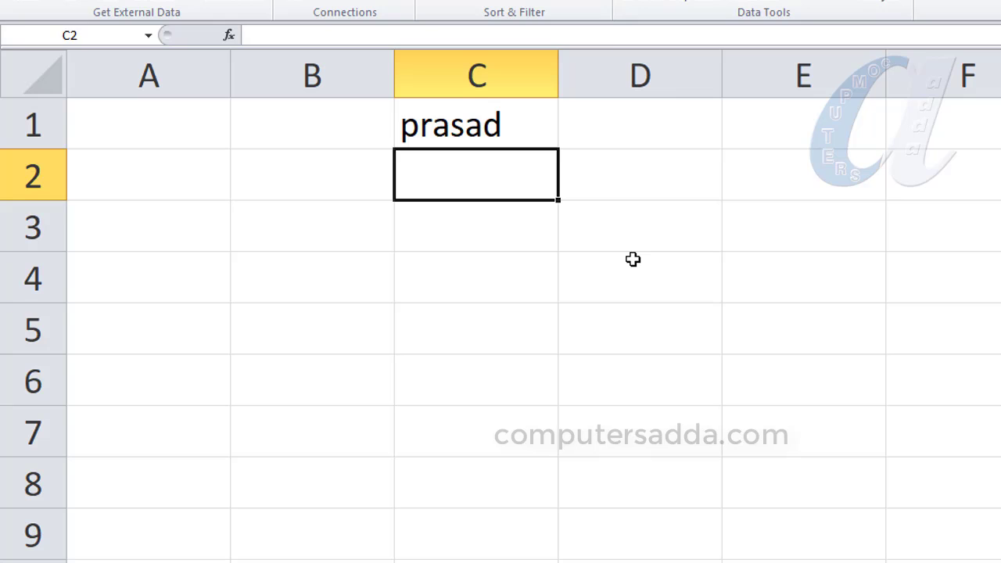
# - Try to enter 456 in C2 against the text length rule and cancel the entry
pyautogui.write('456')
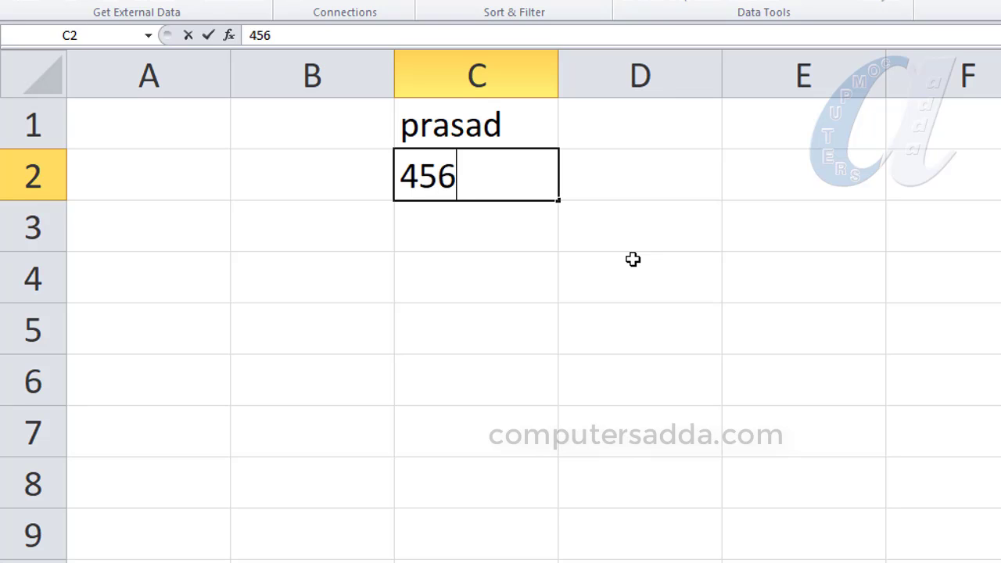
pyautogui.press('Return')
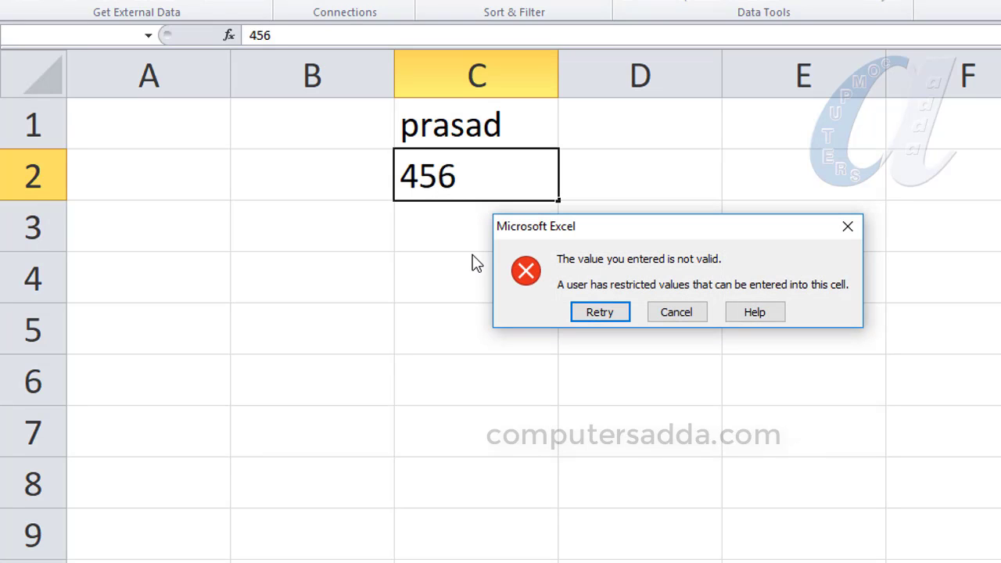
pyautogui.click(691, 311)
# - Enter the eight-digit number 66867878 in C3 to test the text length rule
pyautogui.click(436, 227)
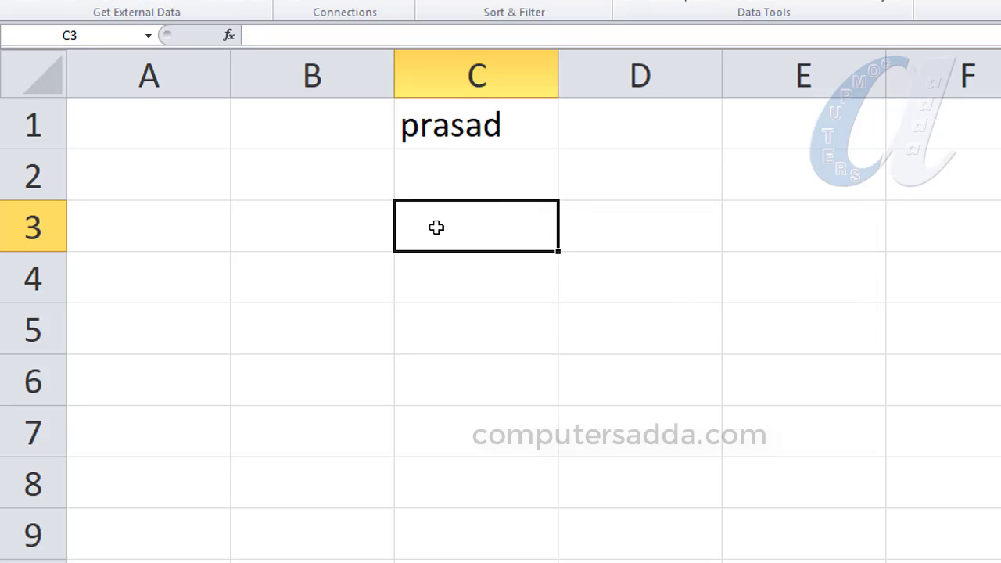
pyautogui.write('66867878')
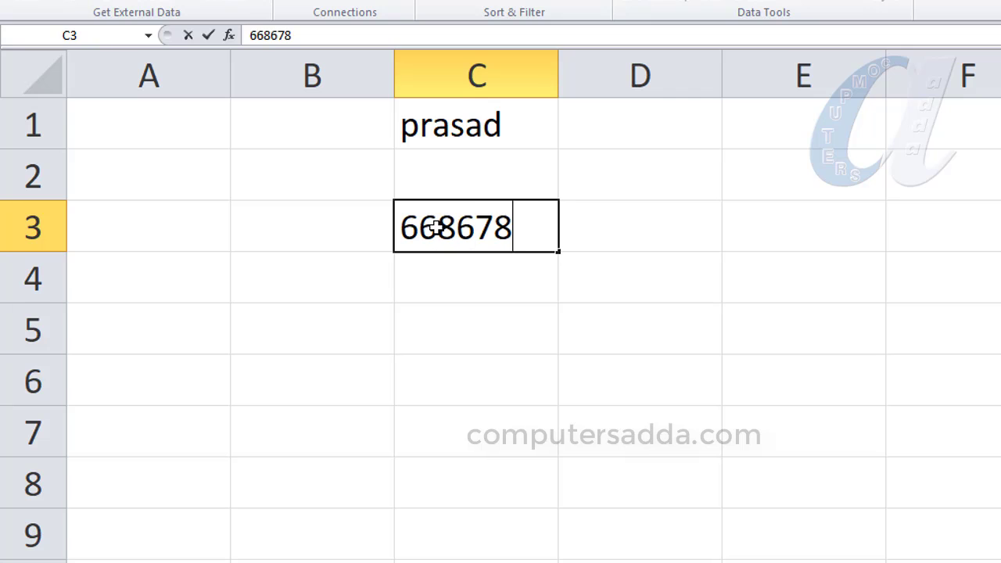
pyautogui.click(444, 283)
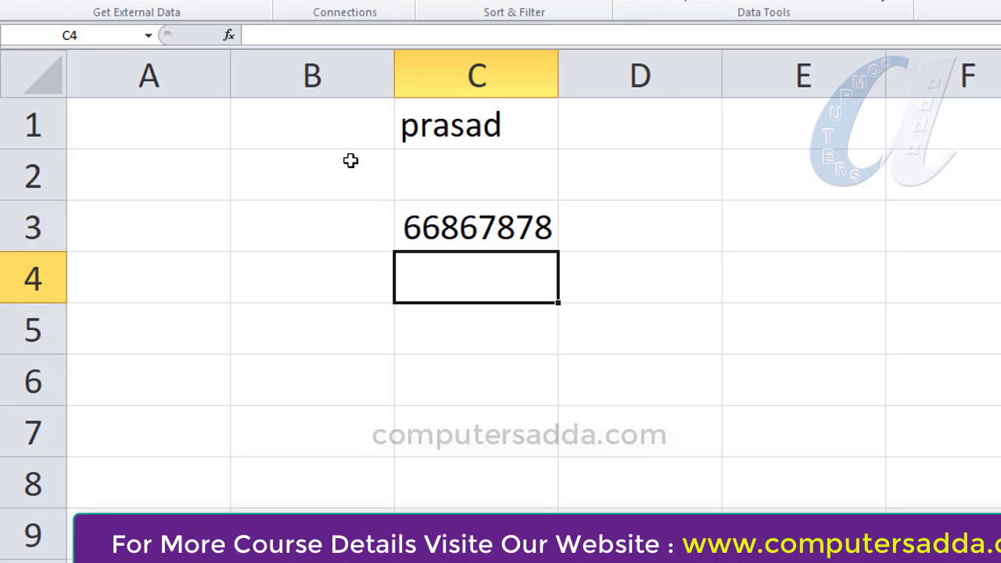
# - Clear the test number from C3
pyautogui.click(483, 206)
pyautogui.press('Delete')
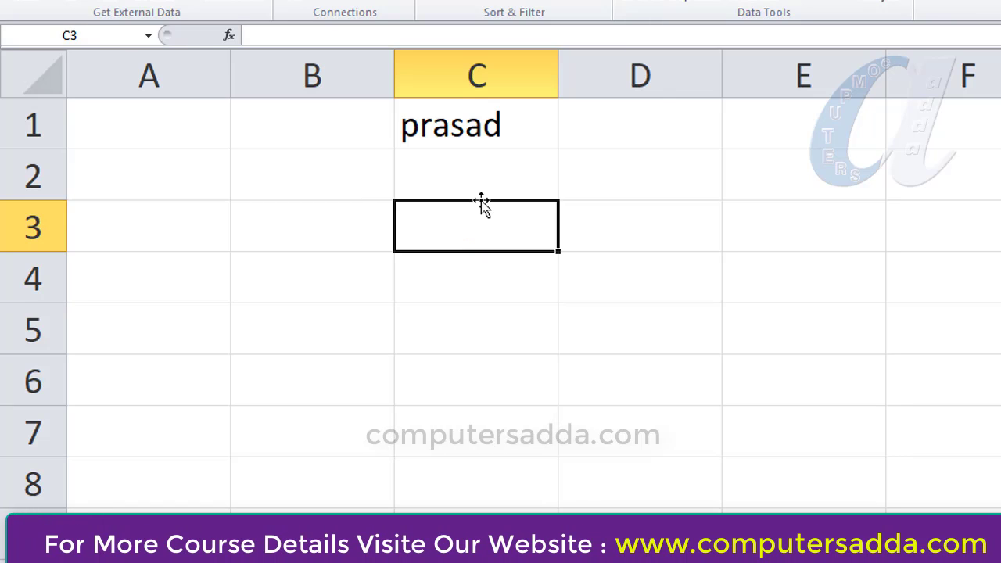
pyautogui.moveTo(555, 186); pyautogui.dragTo(570, 373)
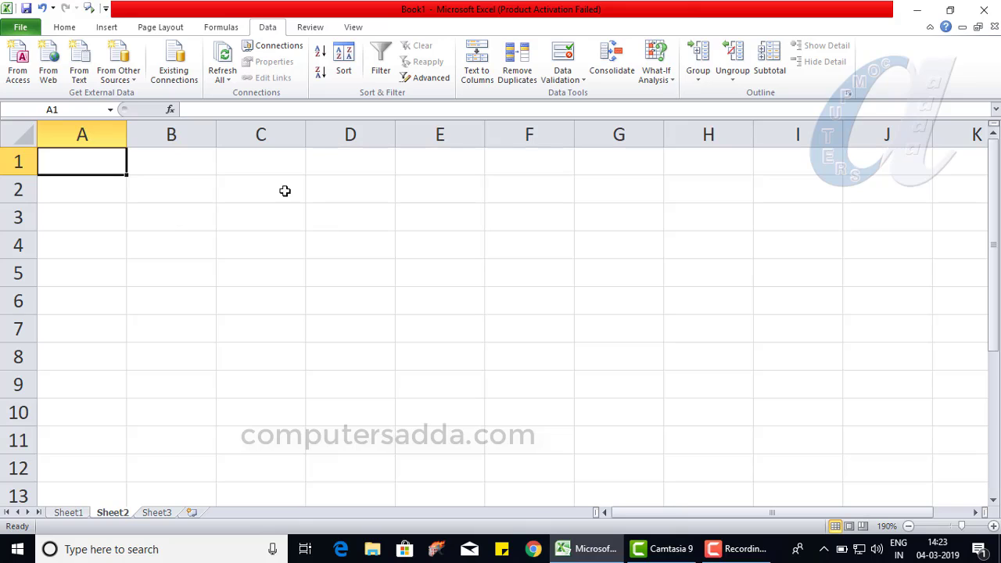
# - Apply a custom data validation rule with the formula =istext(C1) to cells C1 through C10
pyautogui.moveTo(263, 159); pyautogui.dragTo(262, 400)
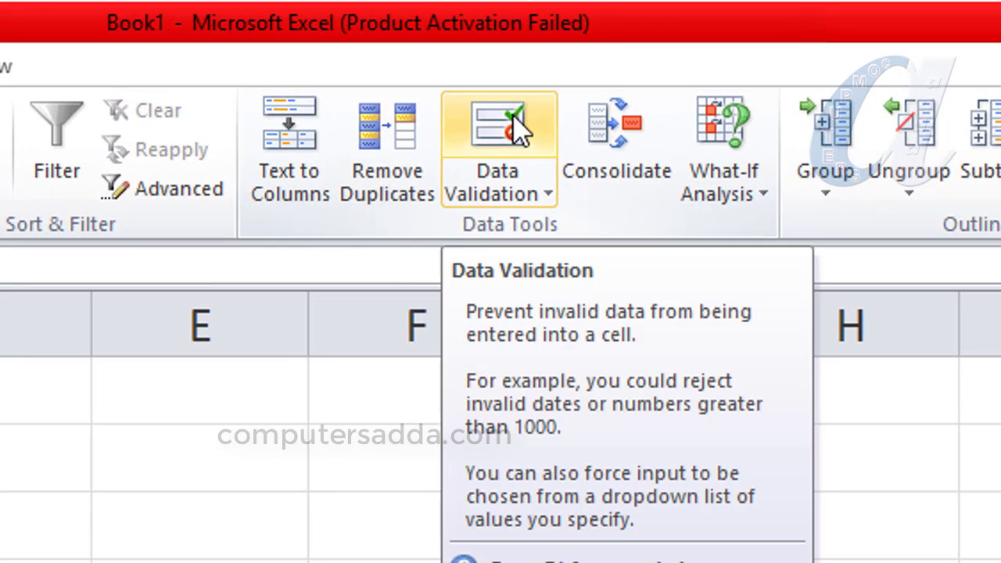
pyautogui.click(517, 129)
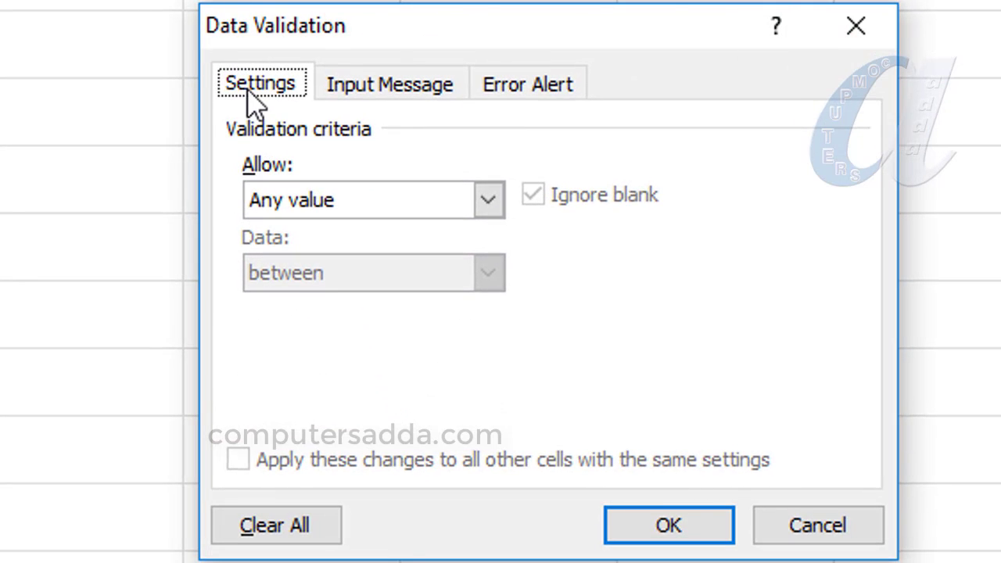
pyautogui.click(490, 199)
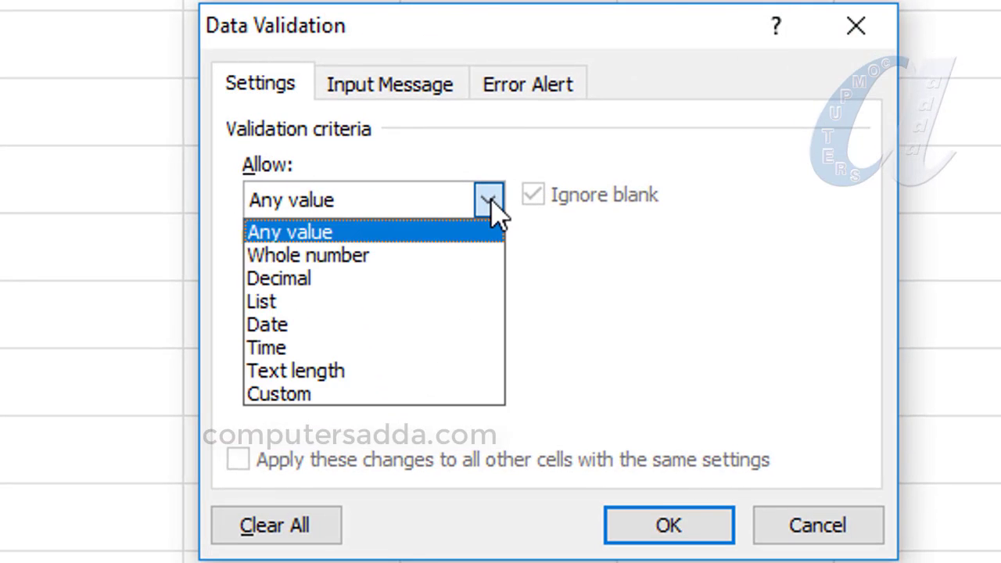
pyautogui.click(296, 395)
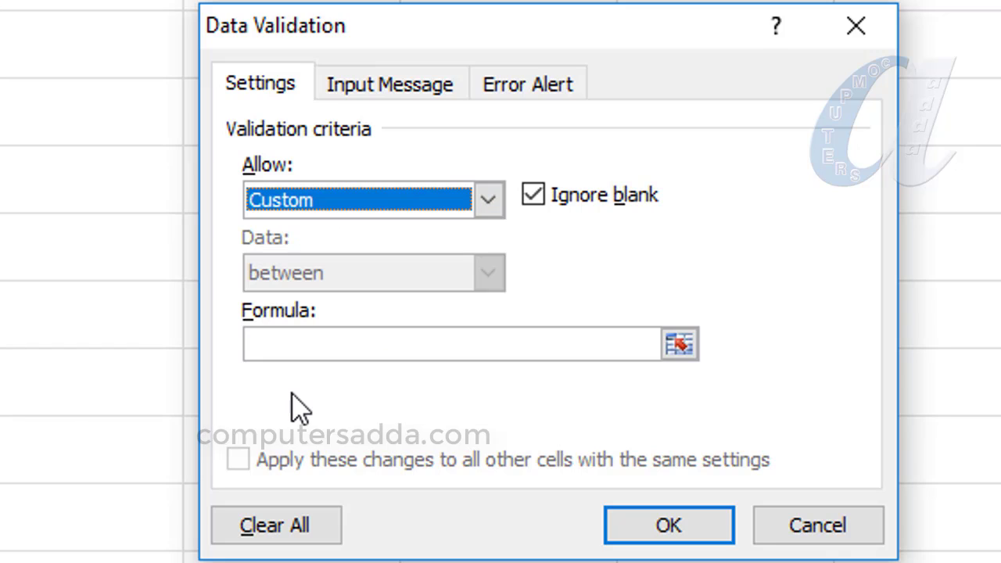
pyautogui.click(271, 344)
pyautogui.write('=istext')
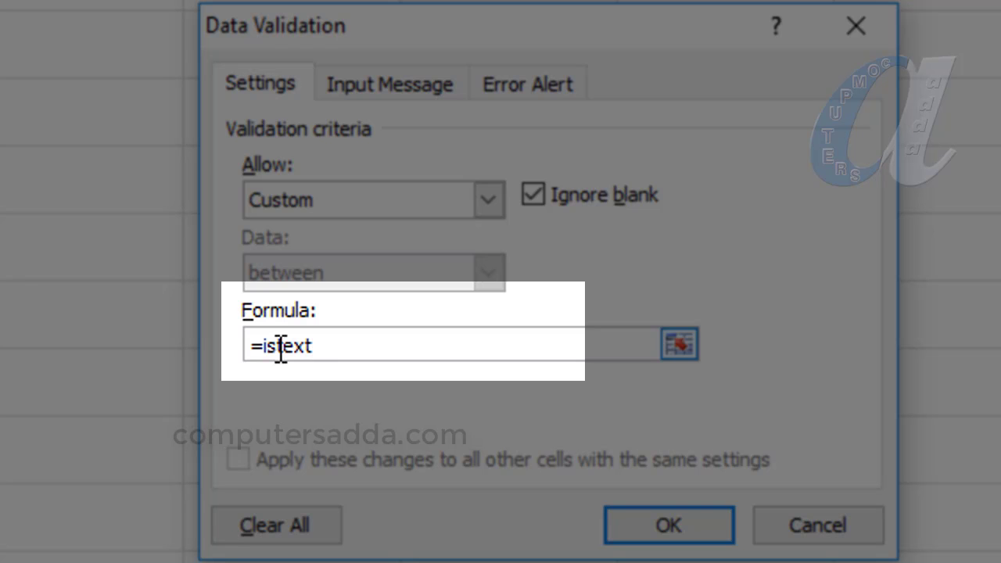
pyautogui.write('(')
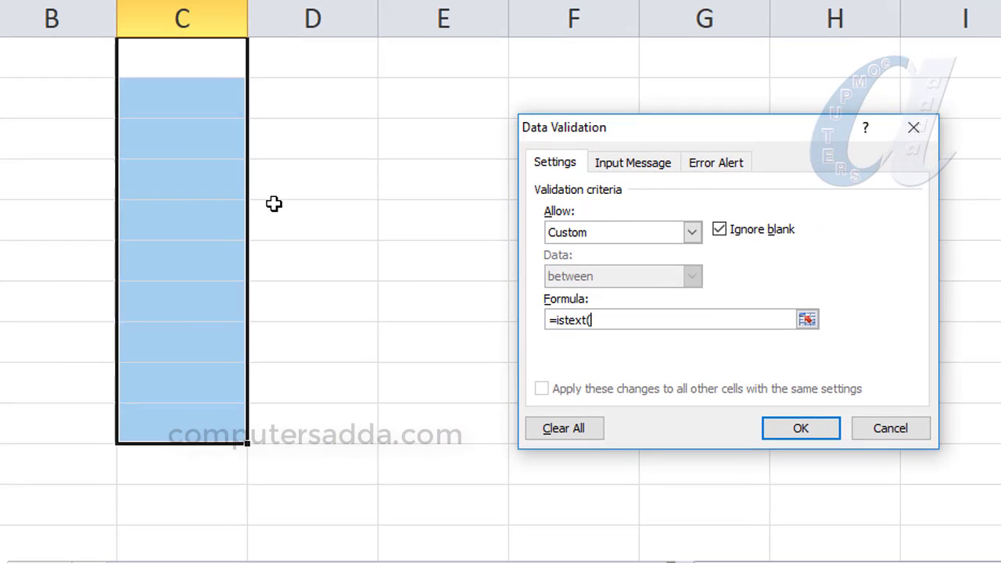
pyautogui.click(172, 59)
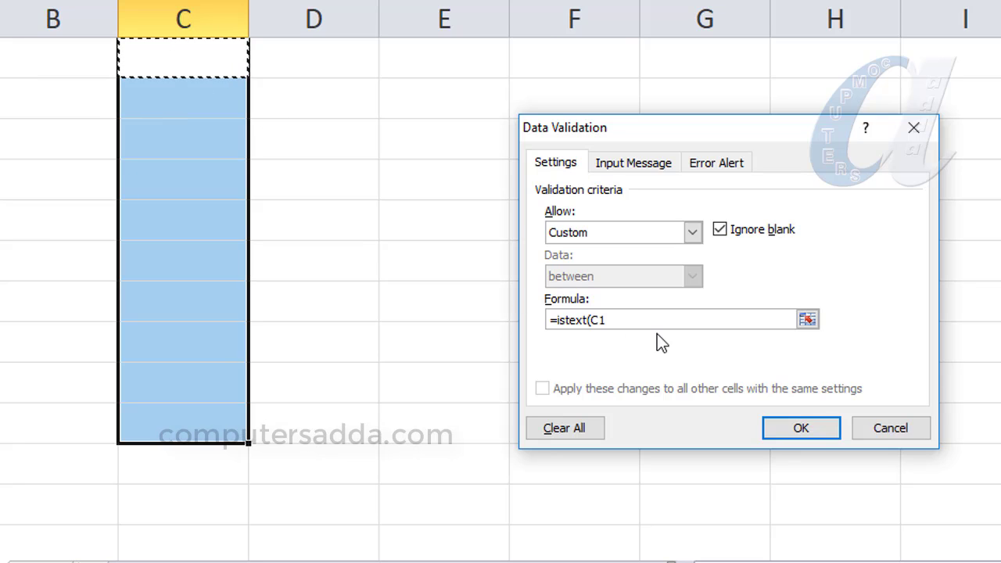
pyautogui.write(')')
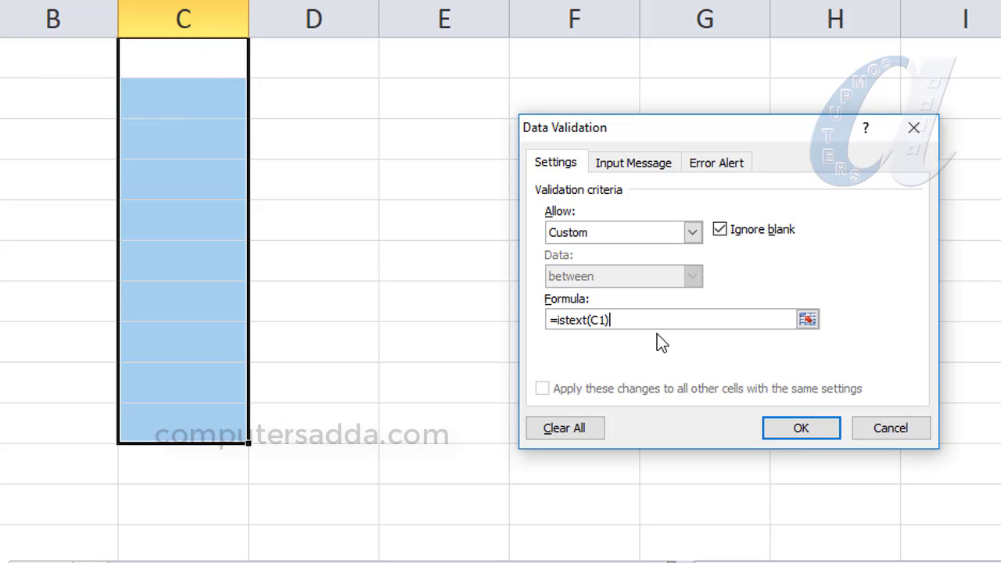
pyautogui.press('Return')
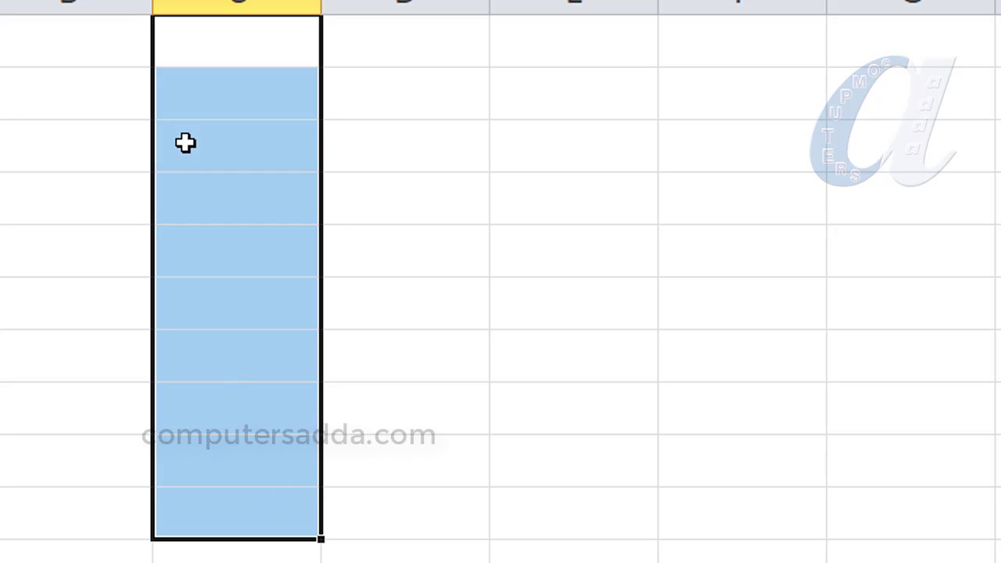
# - Enter two first names in C1 and C2 to test the text-only rule
pyautogui.click(226, 49)
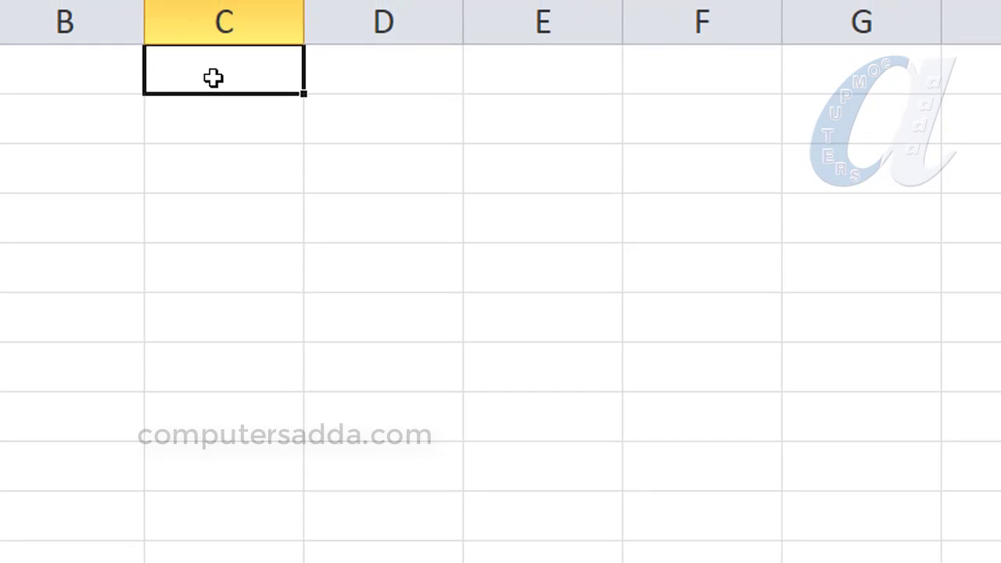
pyautogui.write('prasad')
pyautogui.press('Return')
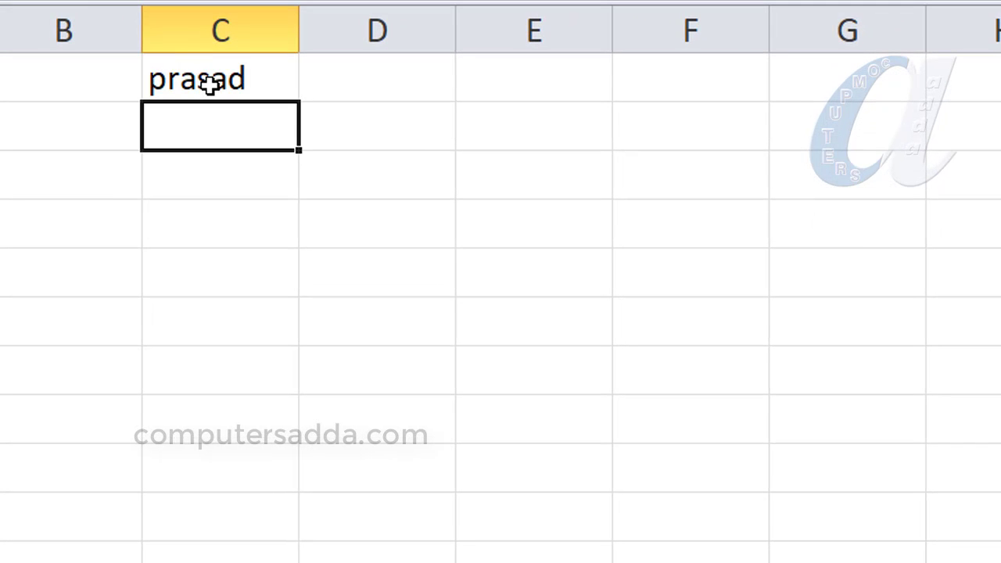
pyautogui.write('ravi')
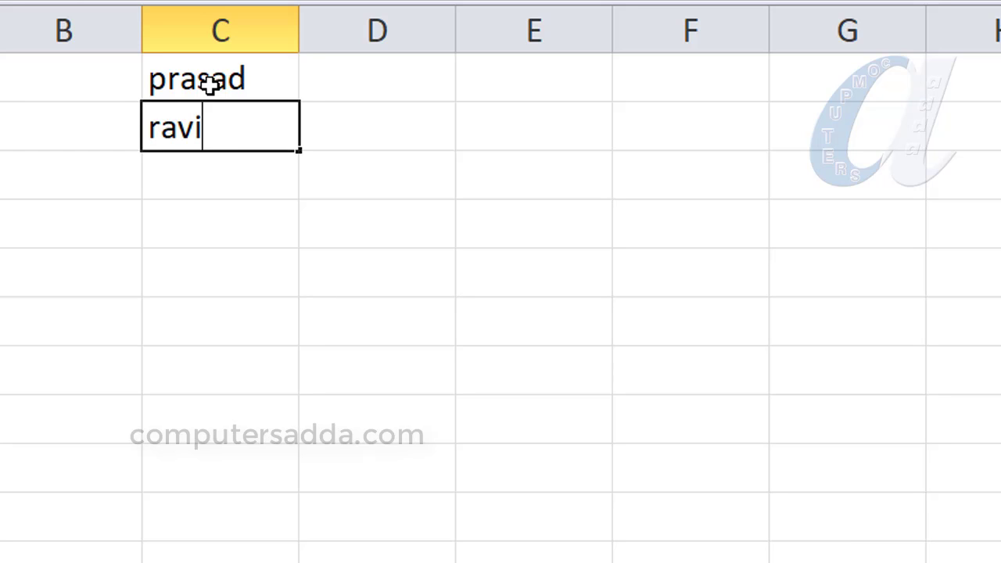
pyautogui.press('Return')
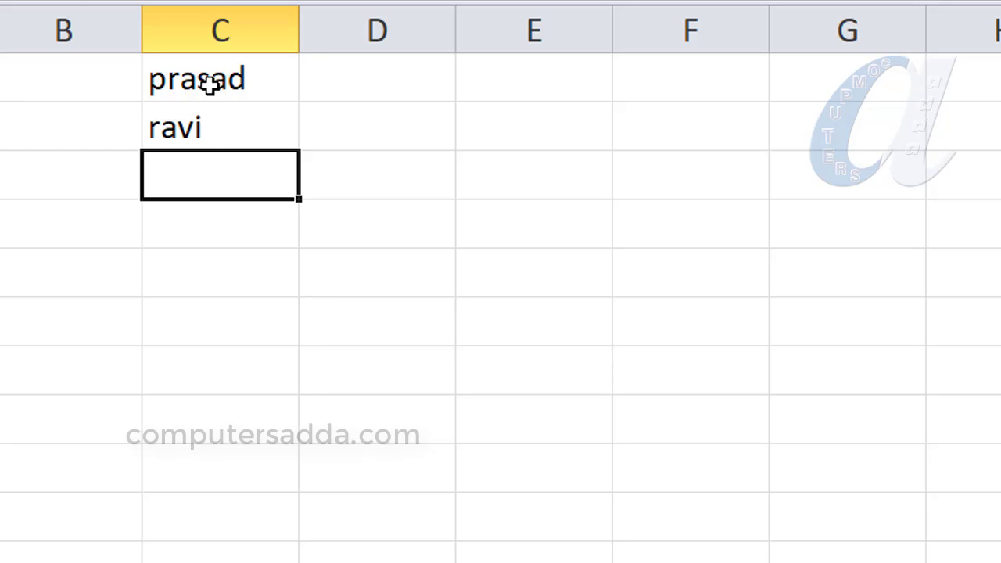
# - Try to enter 45 in C3 against the text-only rule and cancel the entry
pyautogui.write('45')
pyautogui.press('Return')
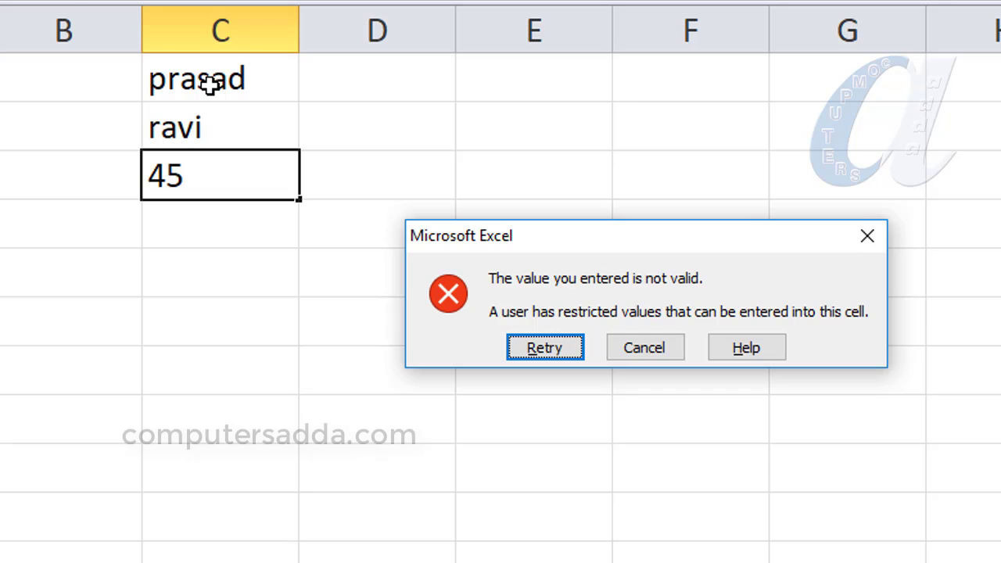
pyautogui.click(659, 346)
pyautogui.click(231, 254)
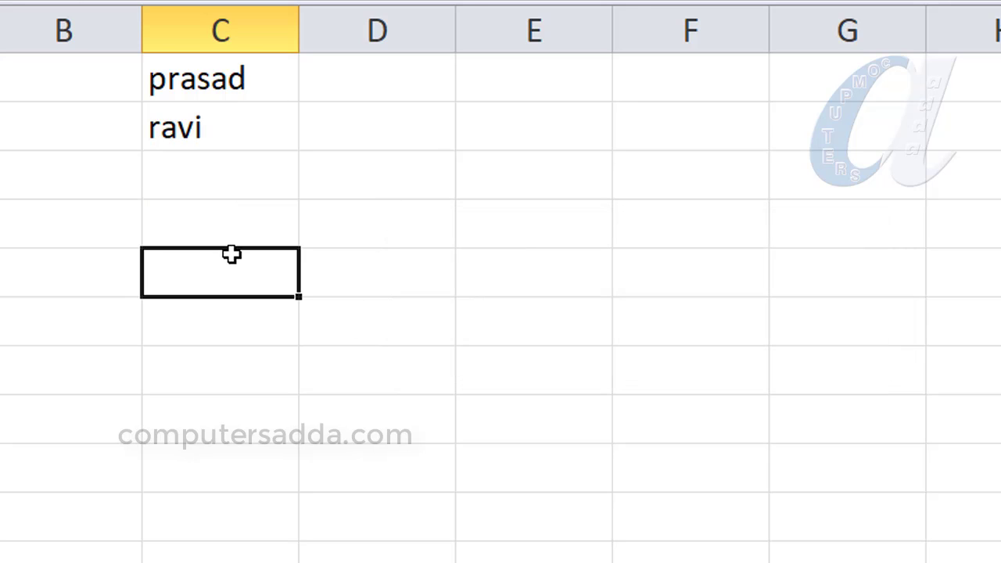
pyautogui.write('4567544575475')
pyautogui.press('Return')
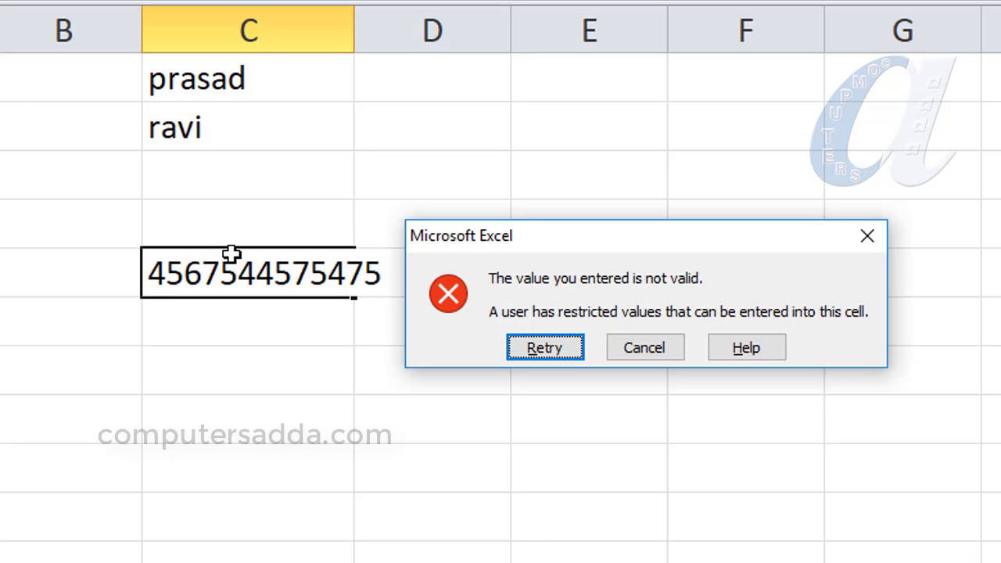
pyautogui.click(659, 356)
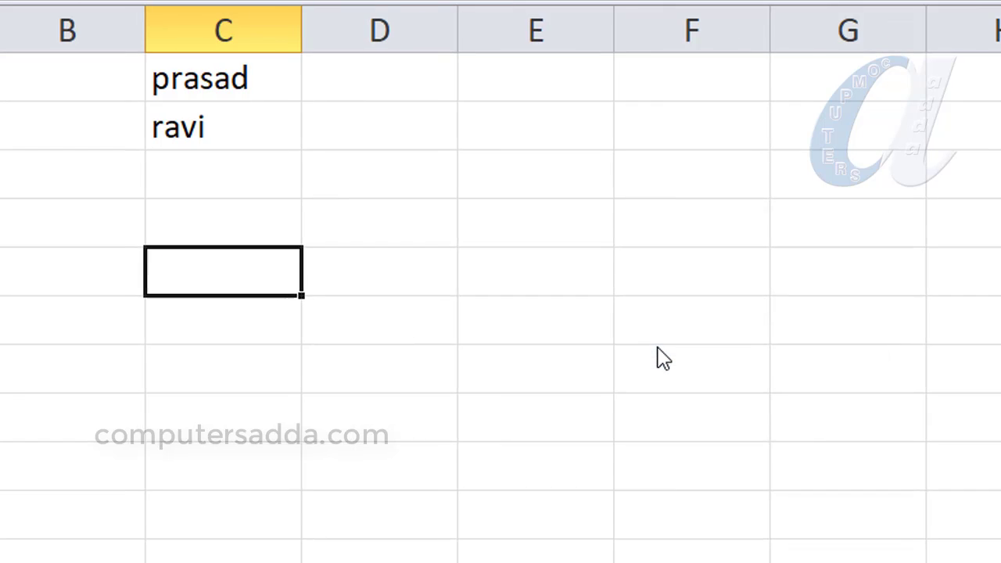
# - Enter 567567 in C11, just below the range restricted to text
pyautogui.moveTo(201, 75); pyautogui.dragTo(198, 426)
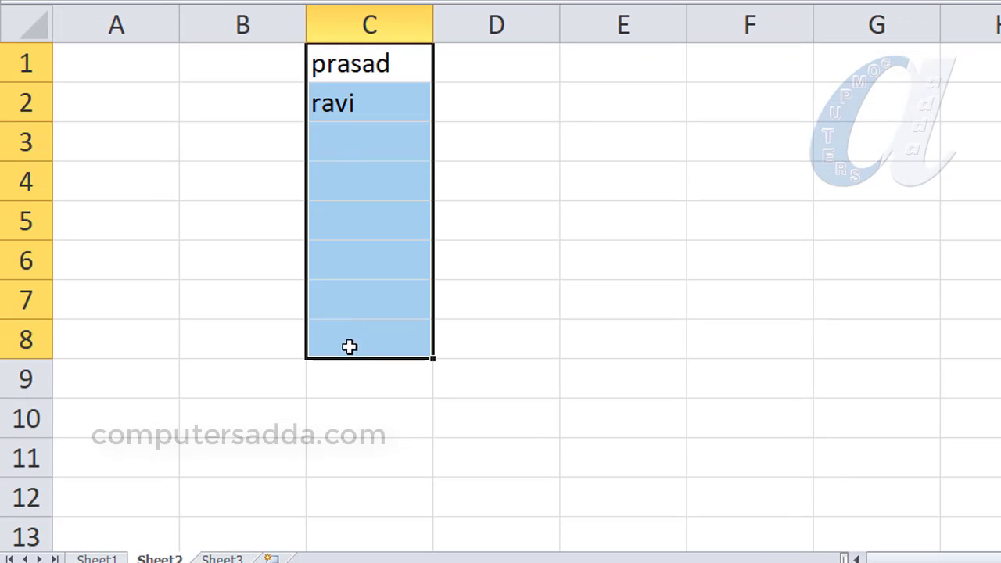
pyautogui.moveTo(349, 347); pyautogui.dragTo(355, 409)
pyautogui.click(356, 455)
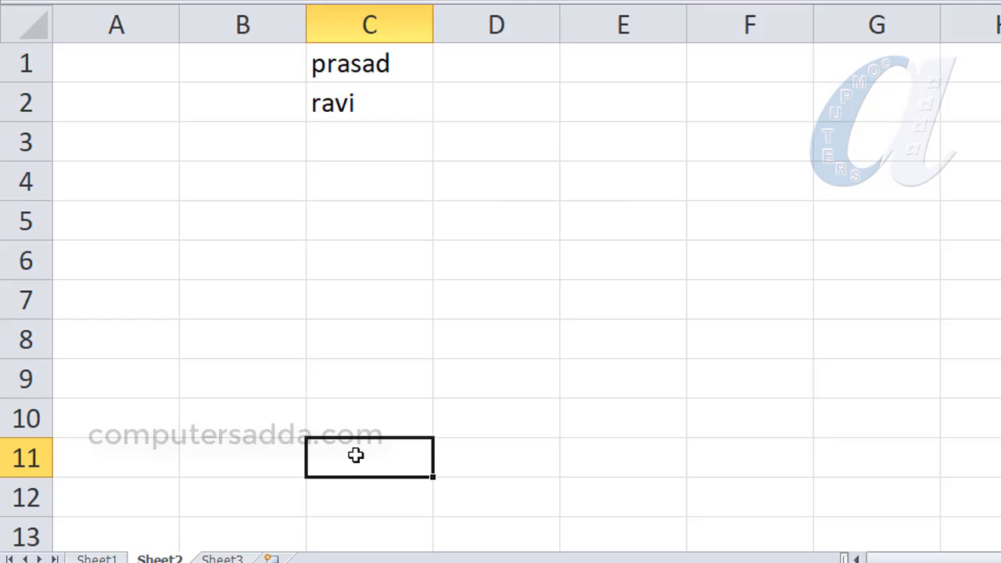
pyautogui.write('567567')
pyautogui.press('Return')
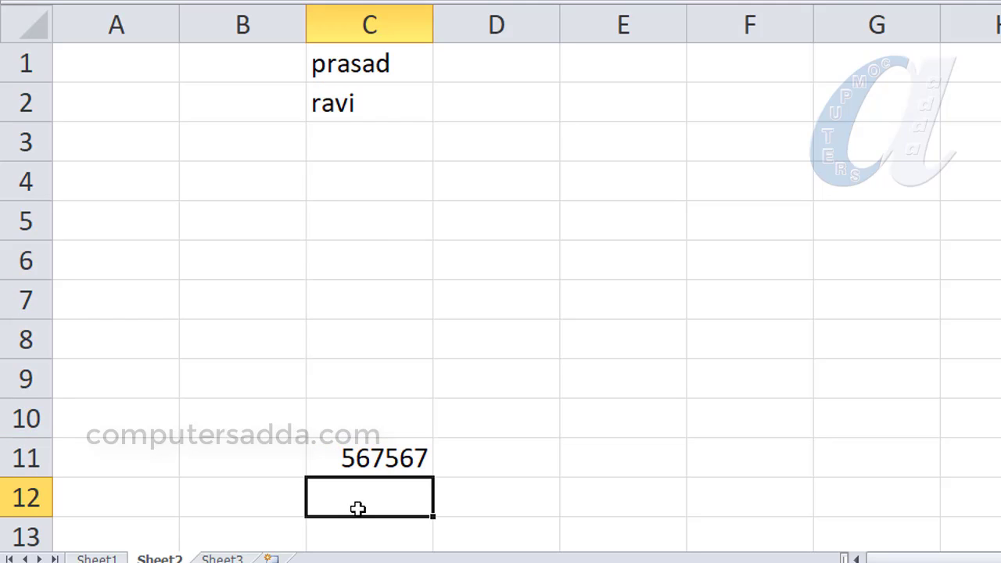
# - Try to enter 657 in C10, the last text-only cell, and cancel the entry
pyautogui.click(341, 412)
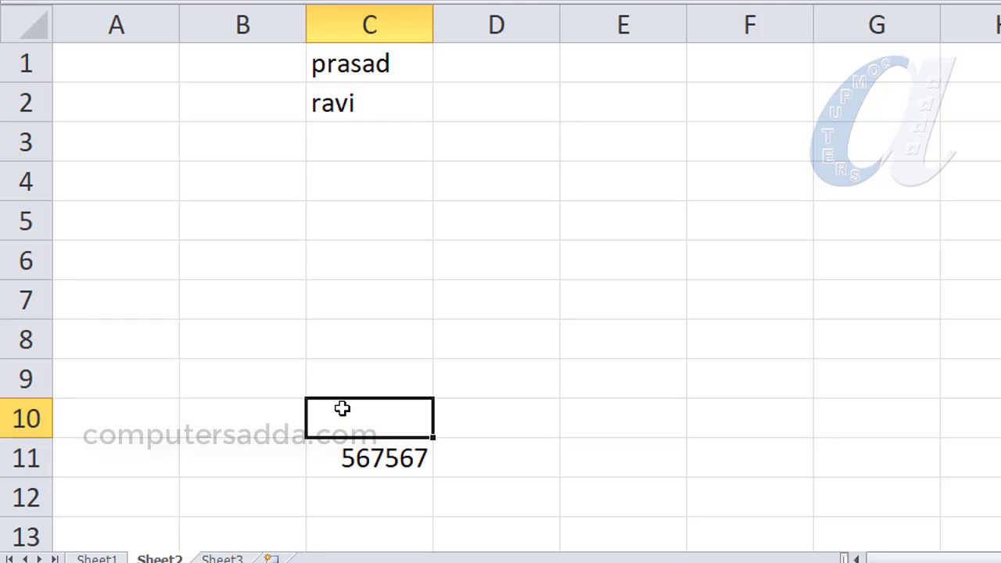
pyautogui.write('657')
pyautogui.press('Return')
pyautogui.click(709, 281)
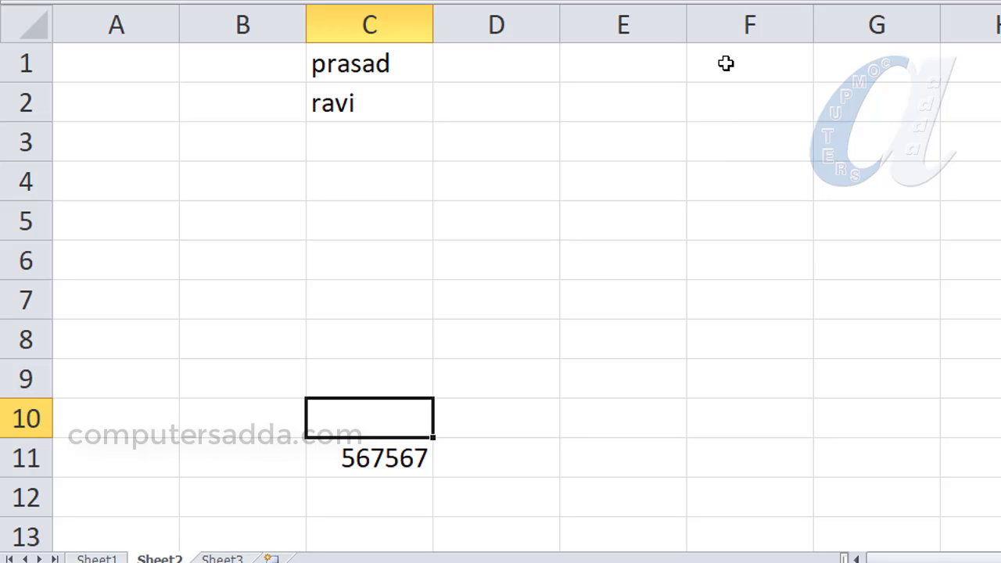
pyautogui.moveTo(750, 63); pyautogui.dragTo(757, 468)
pyautogui.click(718, 234)
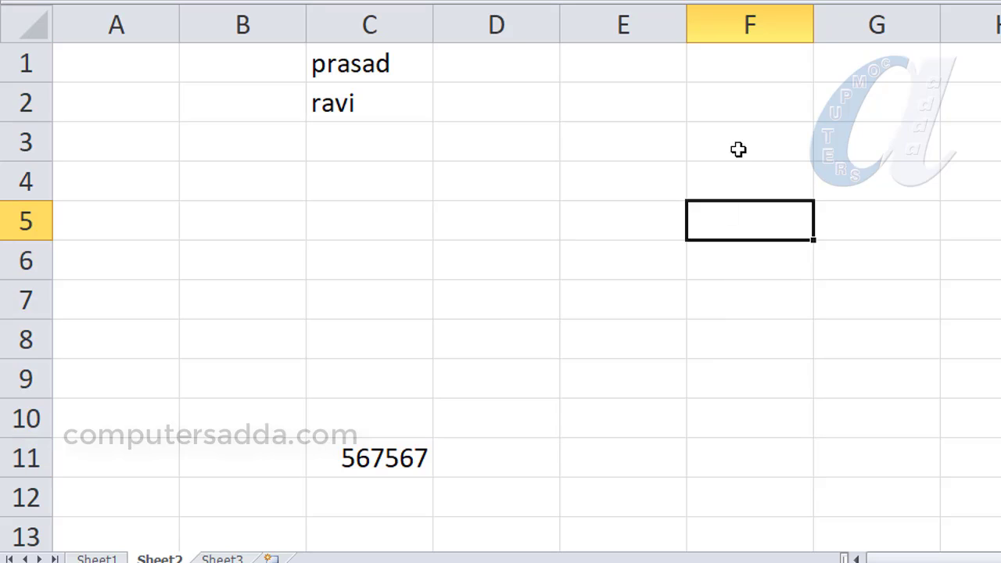
pyautogui.moveTo(731, 18); pyautogui.dragTo(998, 23)
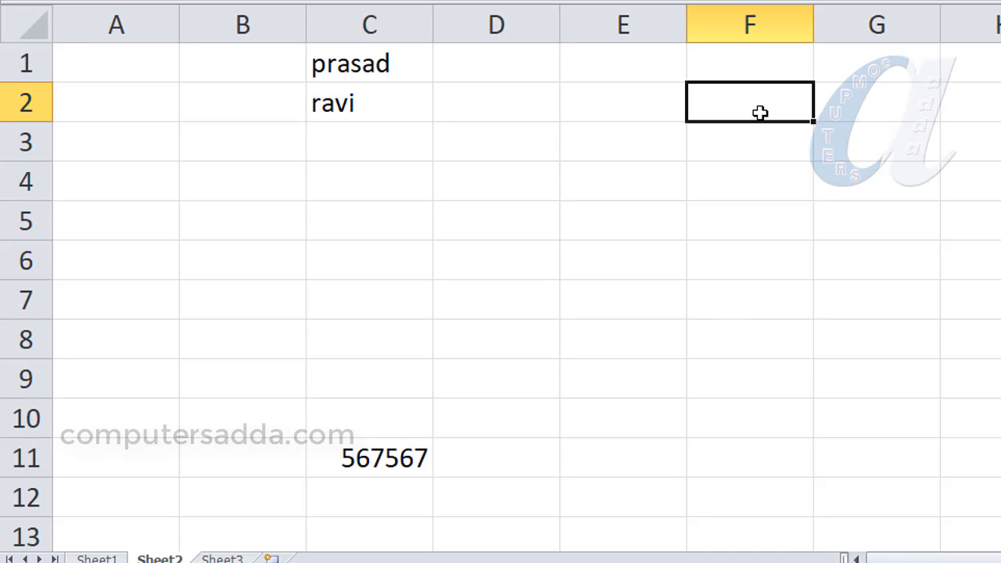
# - Apply a custom data validation rule with the formula =isblank(F2) to cells F2 through F10
pyautogui.moveTo(762, 112); pyautogui.dragTo(744, 404)
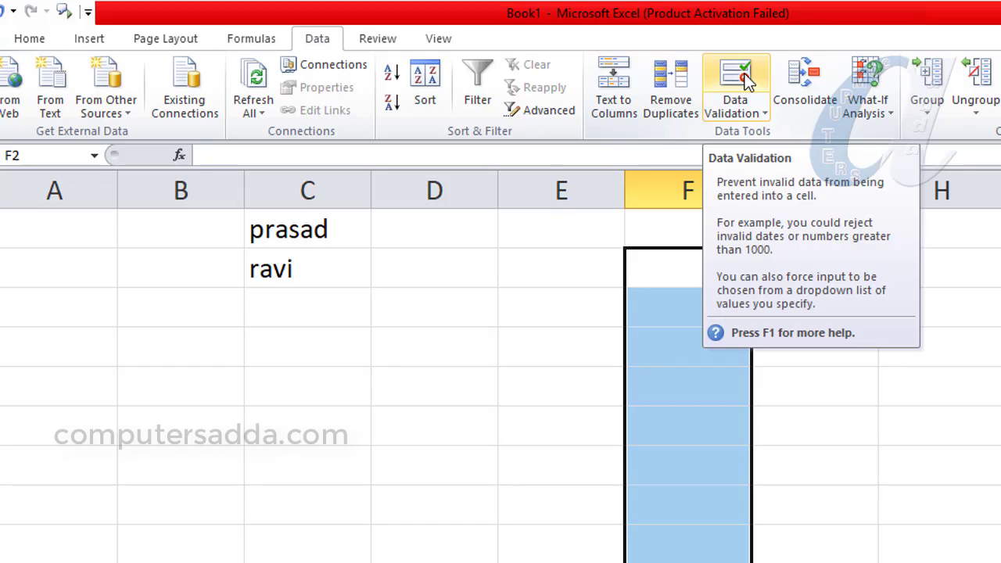
pyautogui.click(735, 79)
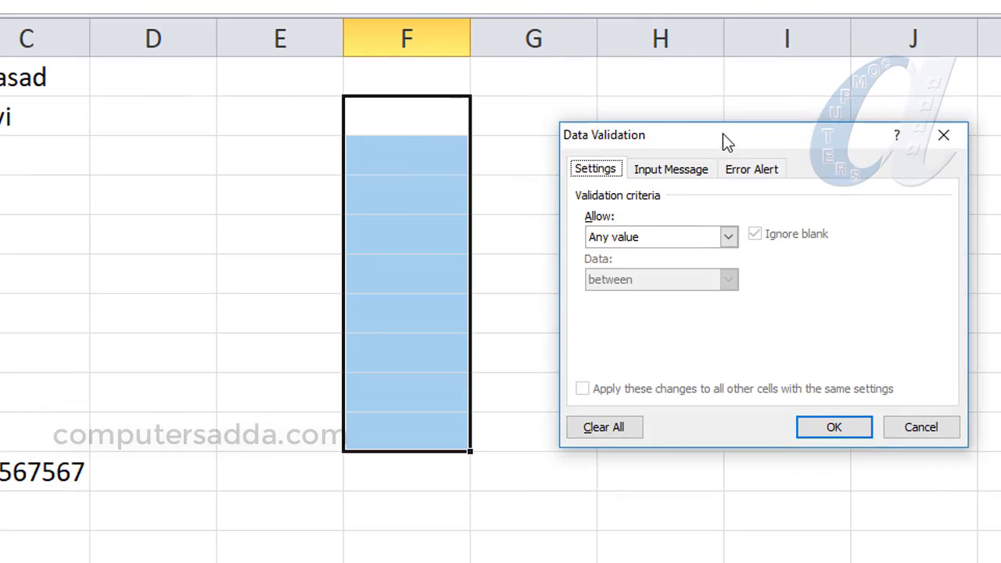
pyautogui.moveTo(723, 138); pyautogui.dragTo(718, 124)
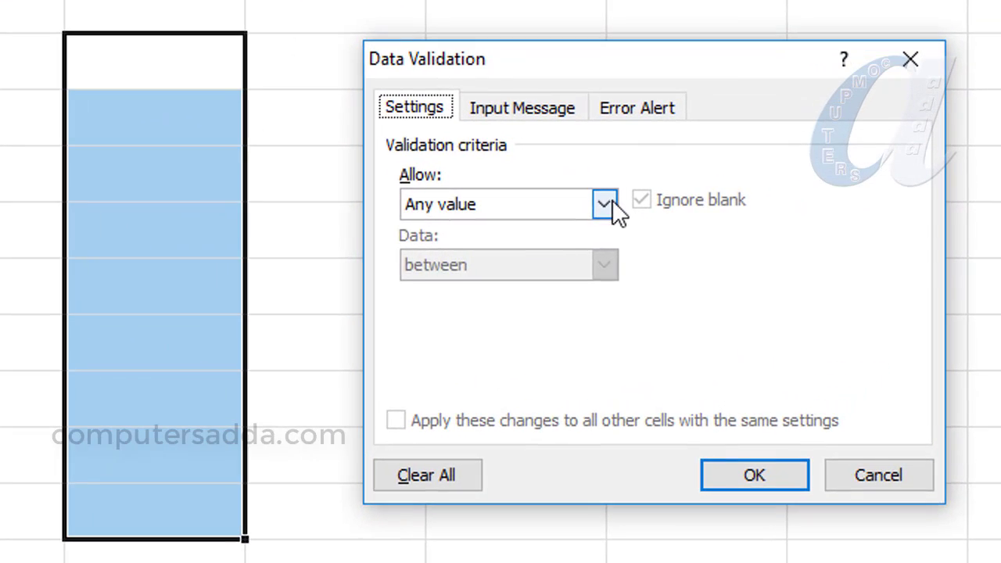
pyautogui.click(722, 216)
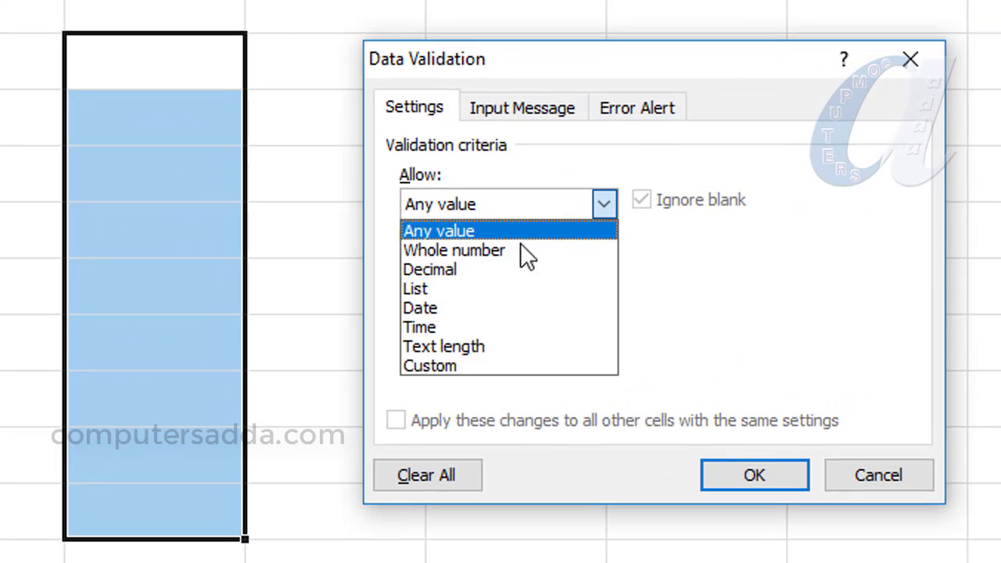
pyautogui.click(429, 364)
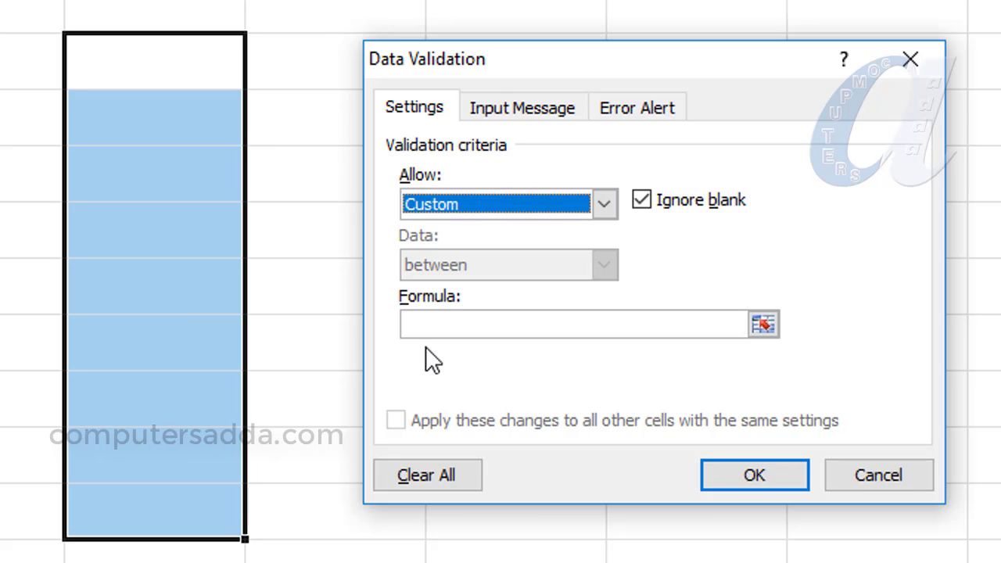
pyautogui.click(423, 321)
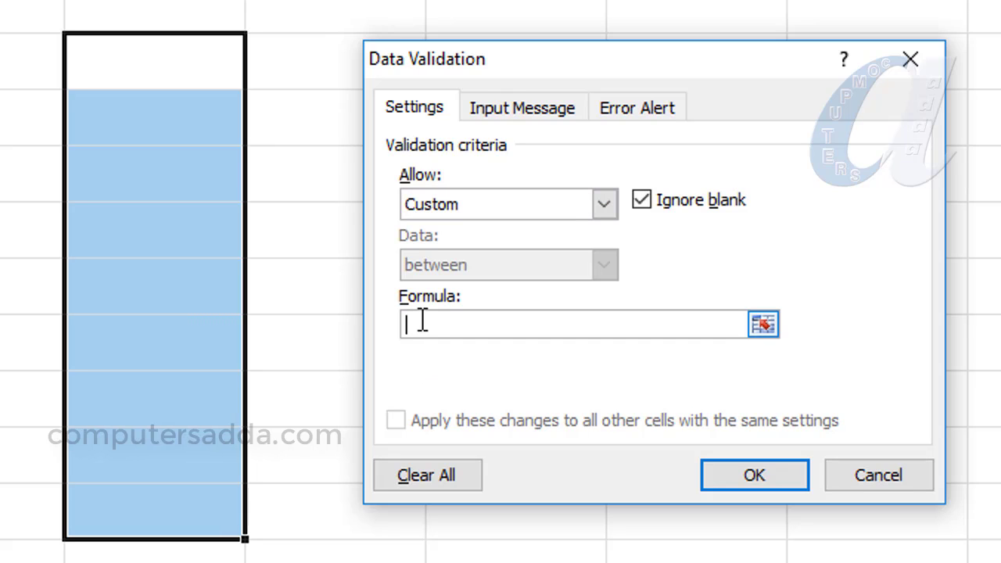
pyautogui.write('=isb')
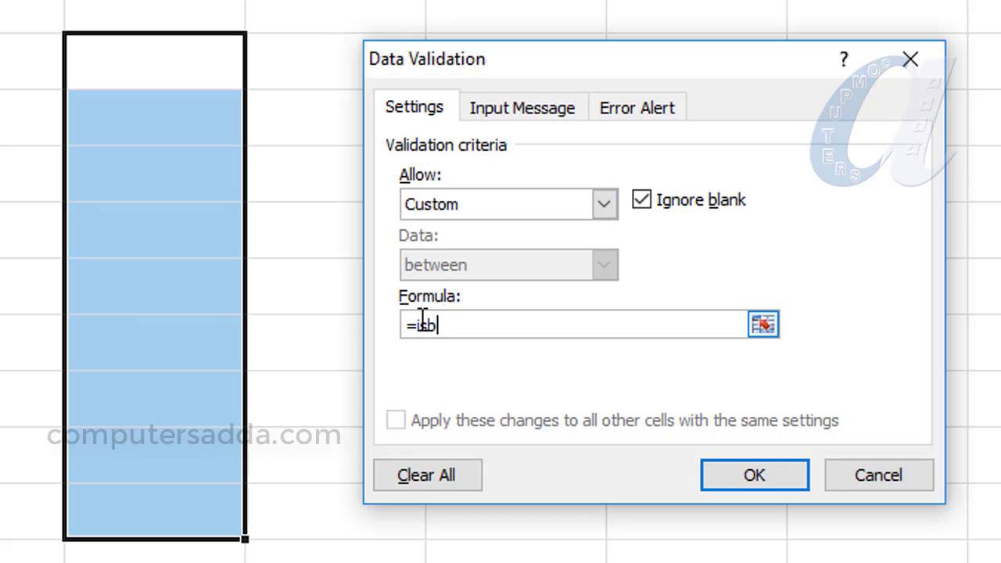
pyautogui.write('lank')
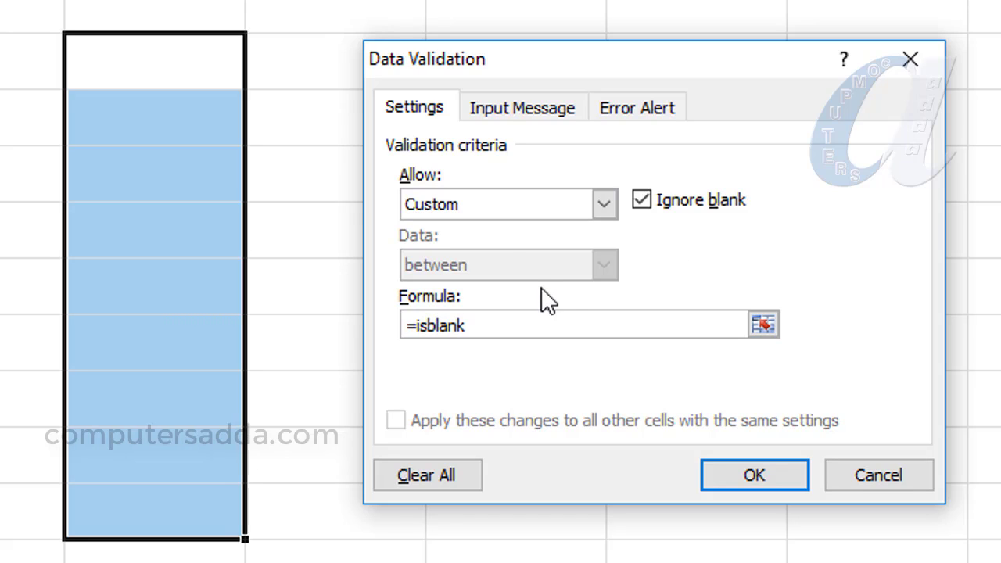
pyautogui.write('(')
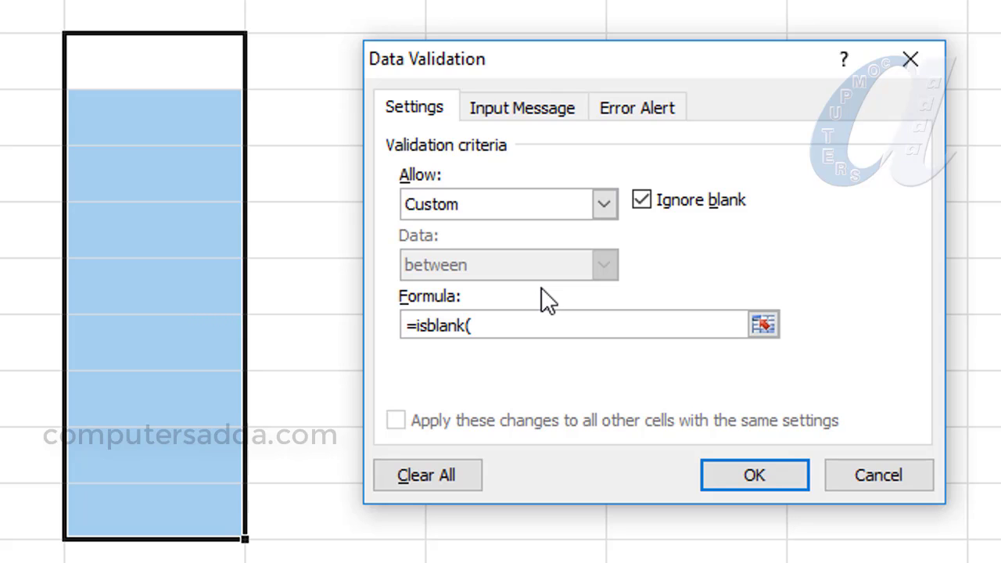
pyautogui.click(127, 69)
pyautogui.write(')')
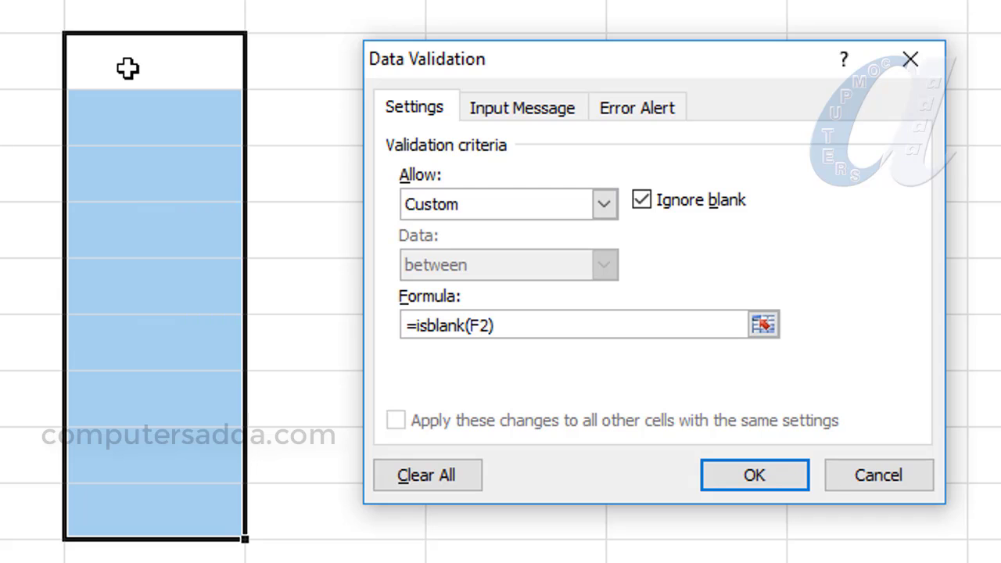
pyautogui.press('Return')
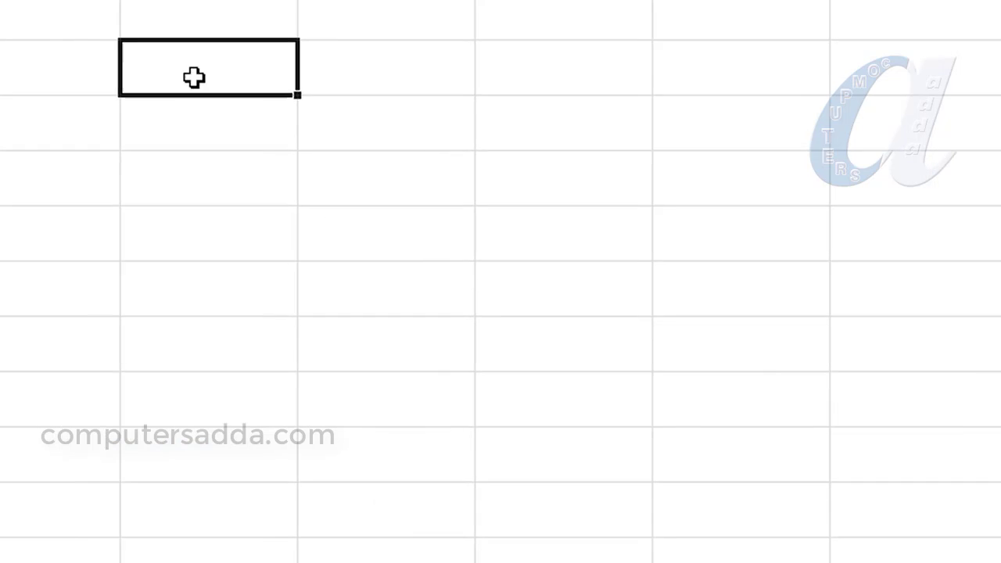
# - Enter 456456 in F1, just above the range restricted to blanks
pyautogui.write('456456')
pyautogui.press('Return')
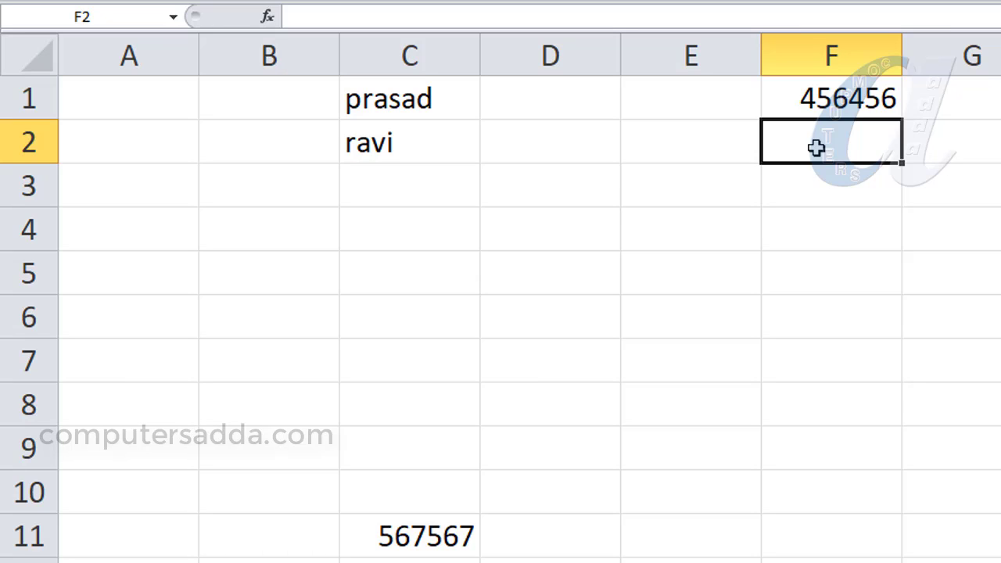
pyautogui.moveTo(817, 149); pyautogui.dragTo(832, 467)
# - Try to enter 75 in F6 against the ISBLANK rule and cancel the entry
pyautogui.click(849, 301)
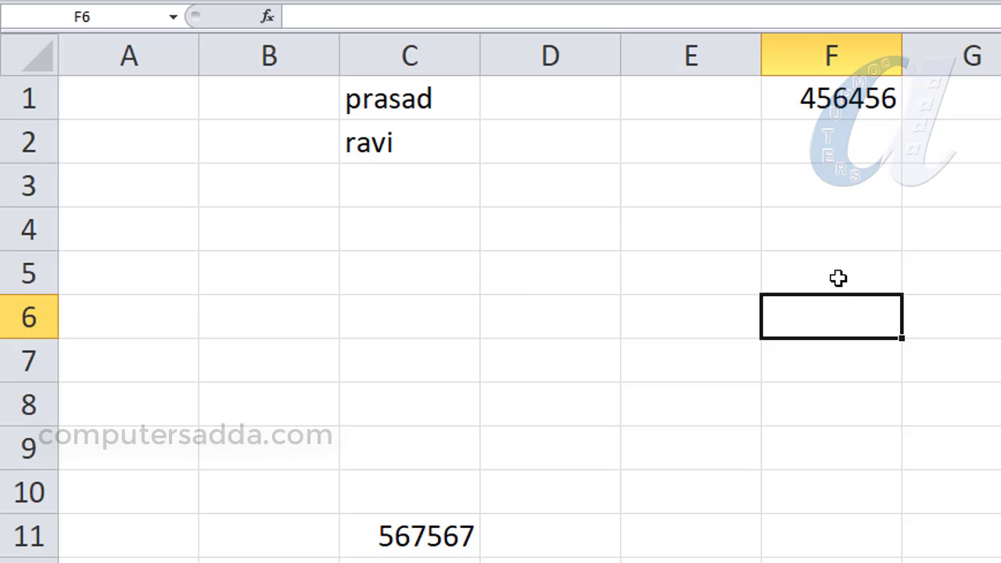
pyautogui.write('75')
pyautogui.press('Return')
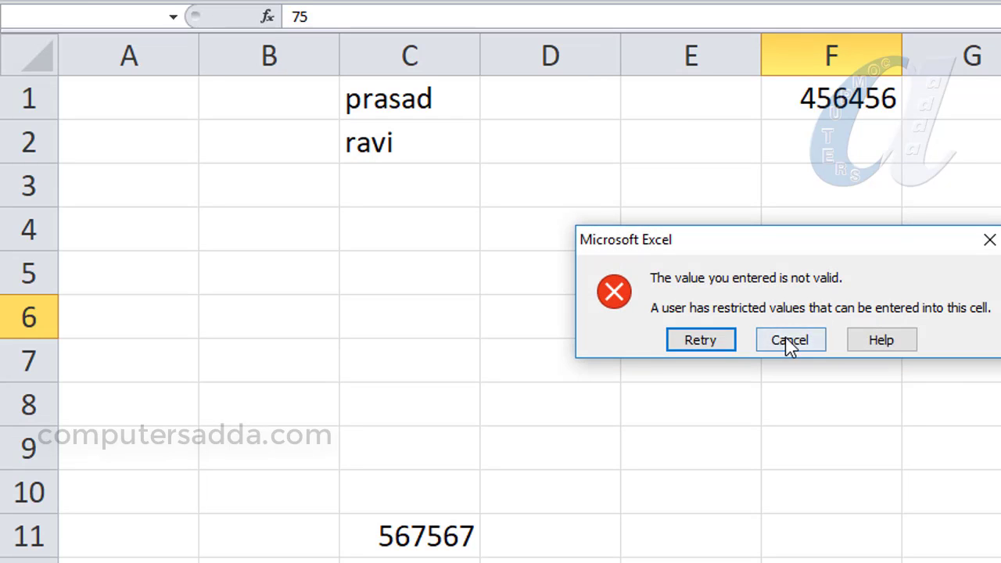
pyautogui.click(788, 343)
# - Try to enter the text fghfgh in F5 against the ISBLANK rule and cancel the entry
pyautogui.click(809, 266)
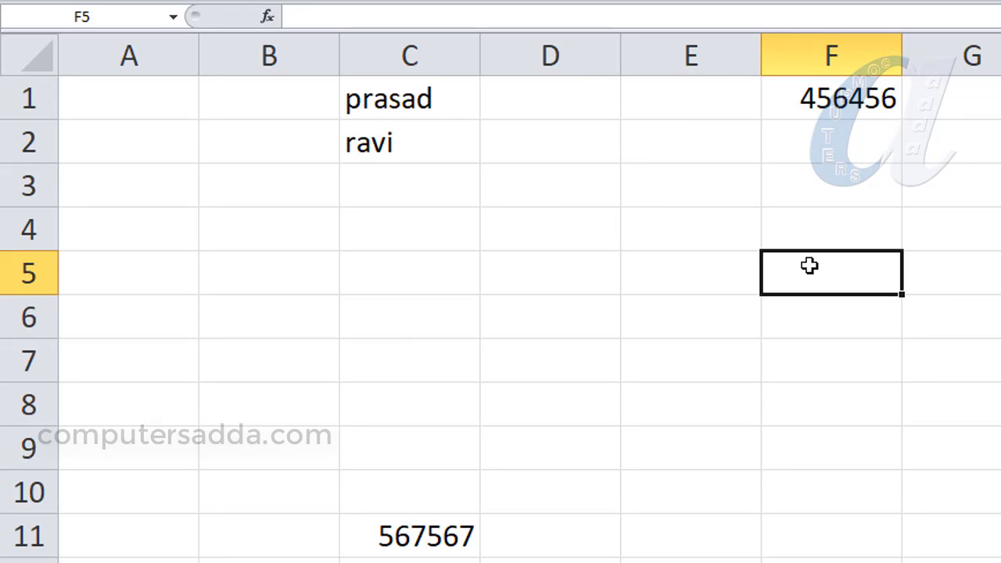
pyautogui.write('fghfgh')
pyautogui.press('Return')
pyautogui.click(815, 342)
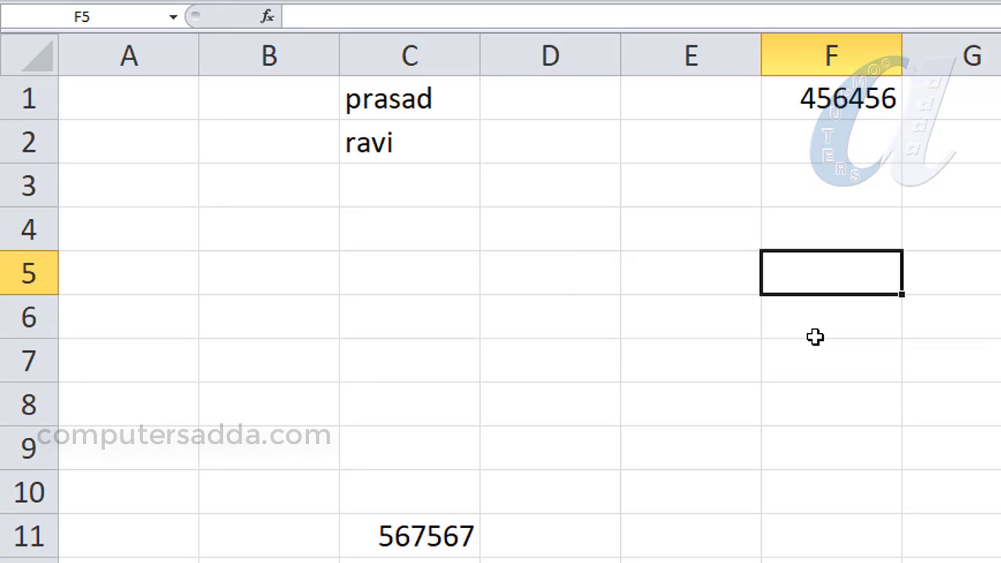
# - Select the range F2:F10 that carries the ISBLANK validation rule
pyautogui.moveTo(818, 141); pyautogui.dragTo(818, 488)
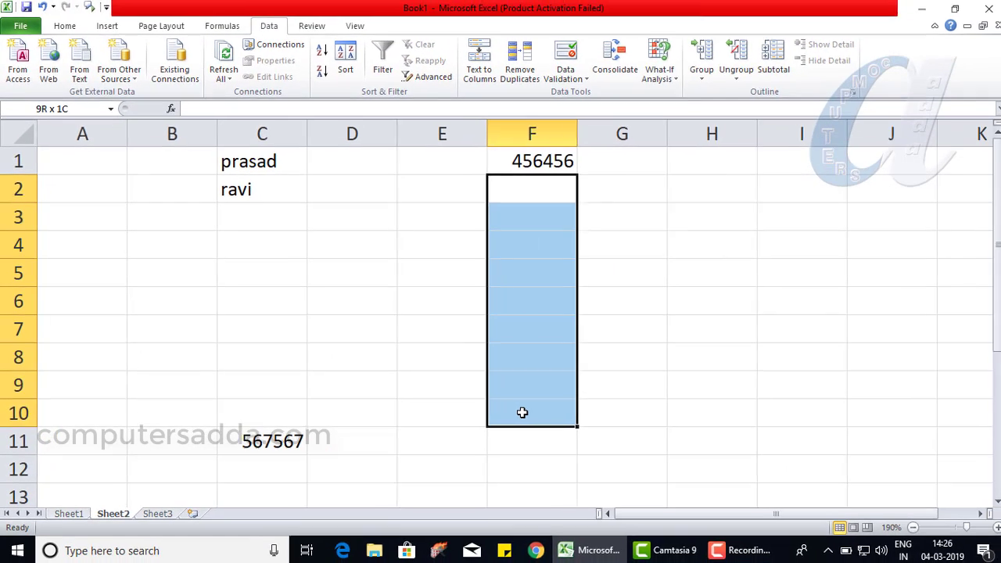